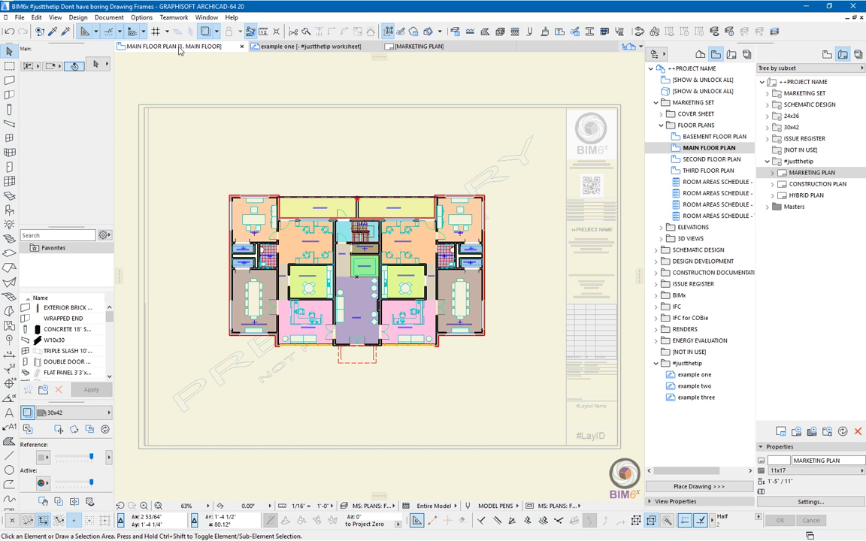
Switch to the example one worksheet with the 'Using the Quick Options Bar' article page
left_click(305, 47)
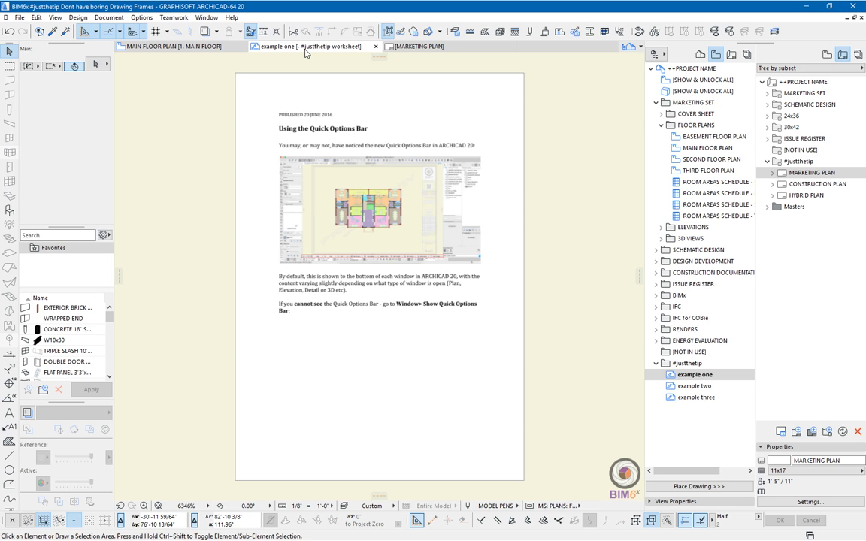
Insert new nodes along the article frame's top edge and pull one down into a V-shaped dip
left_click(324, 87)
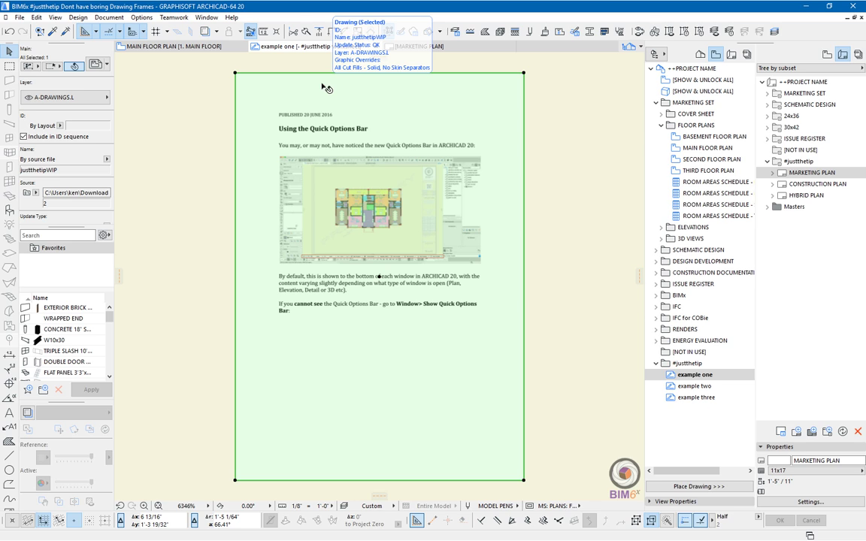
left_click(325, 74)
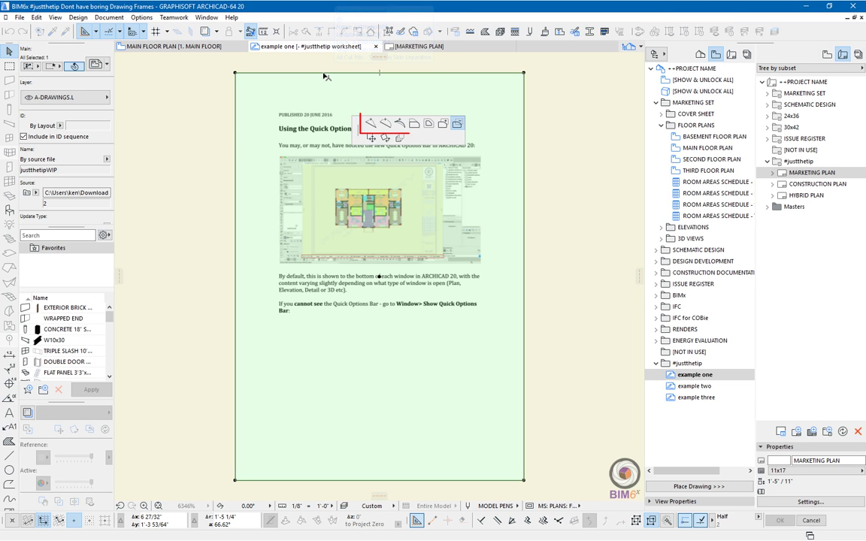
left_click(369, 125)
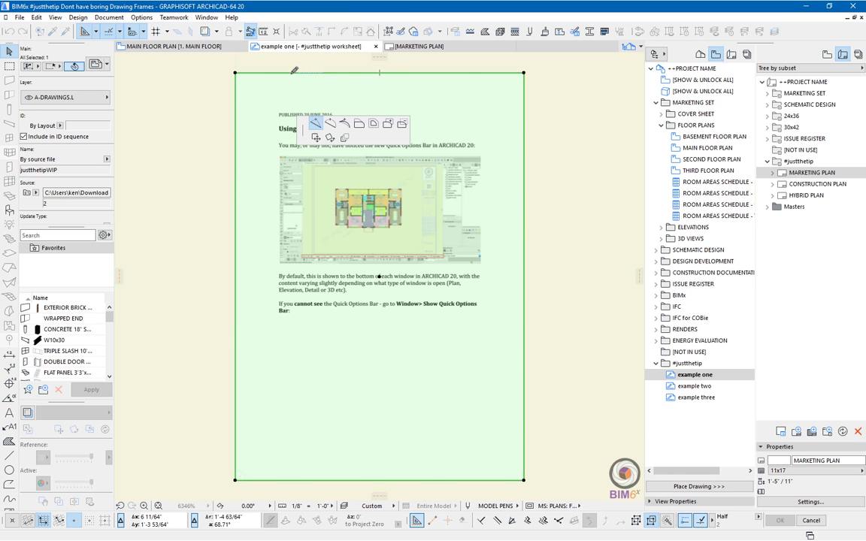
left_click(293, 72)
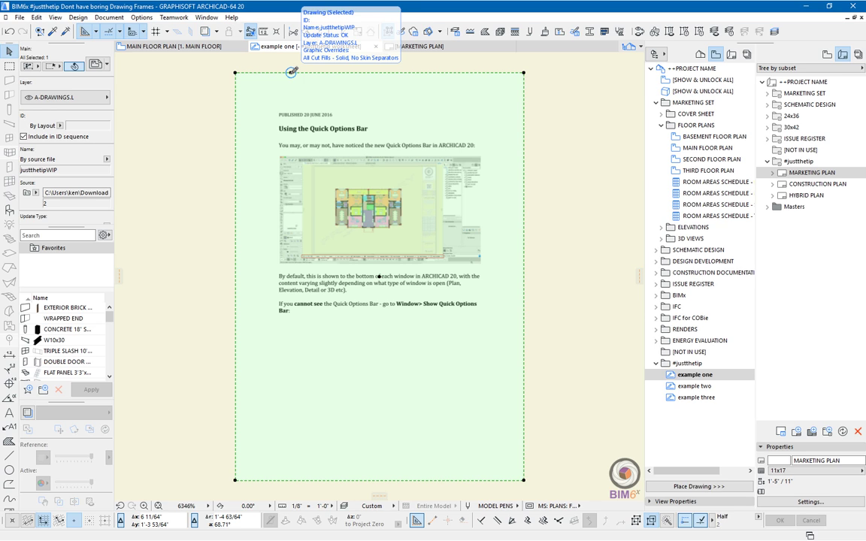
left_click(468, 71)
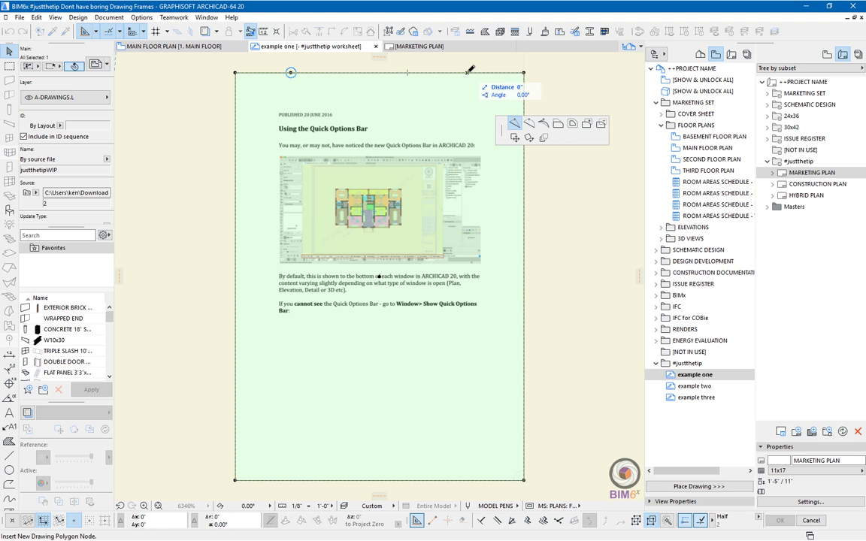
left_click(468, 71)
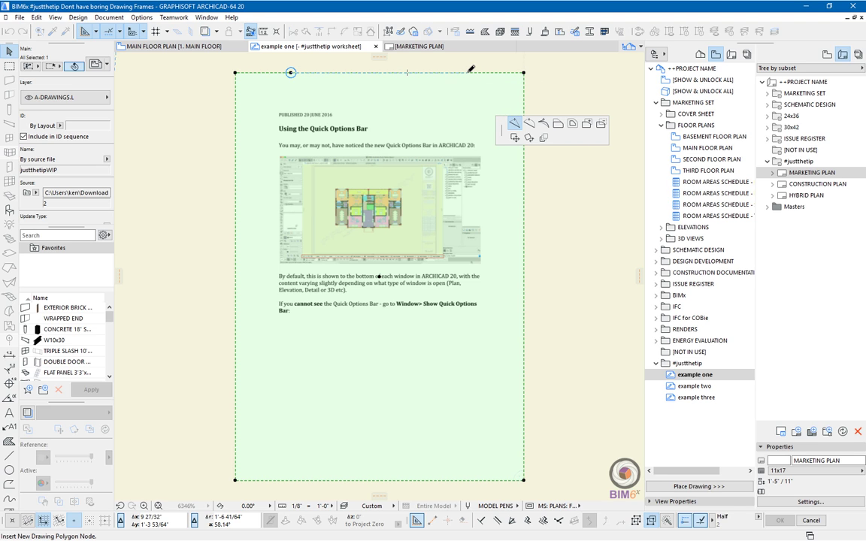
left_click(426, 73)
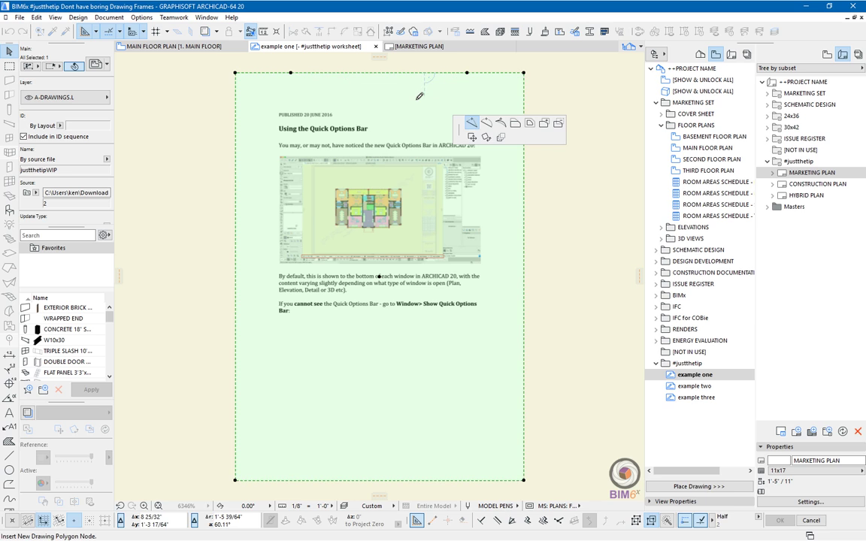
left_click(418, 97)
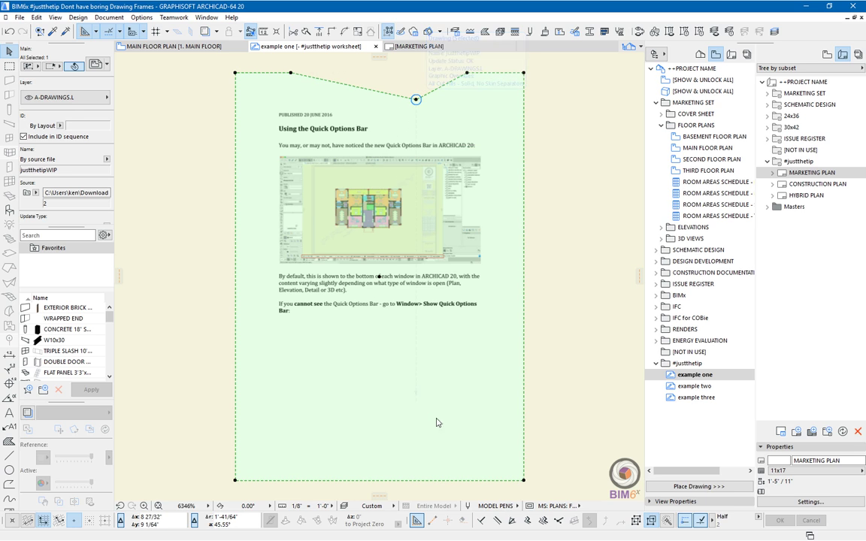
Offset all frame edges inward to the page margins, then raise the bottom edge below the text
left_click(444, 480)
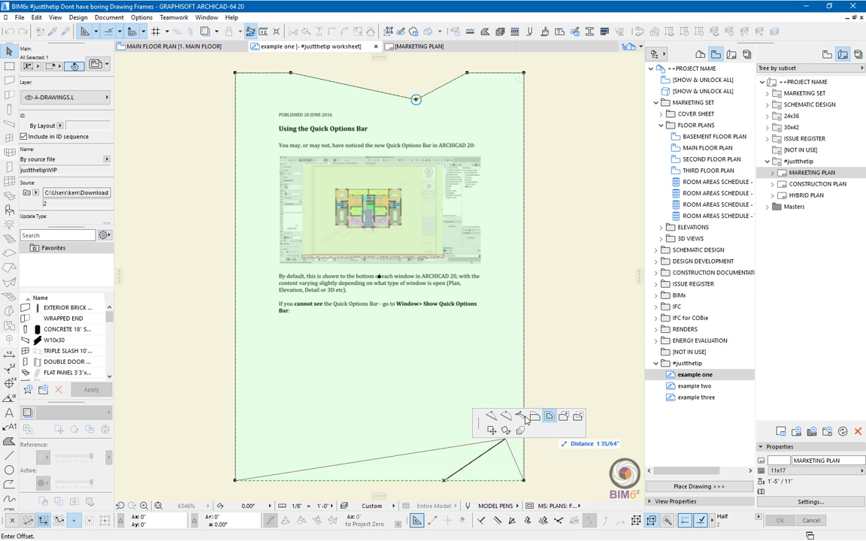
left_click(549, 417)
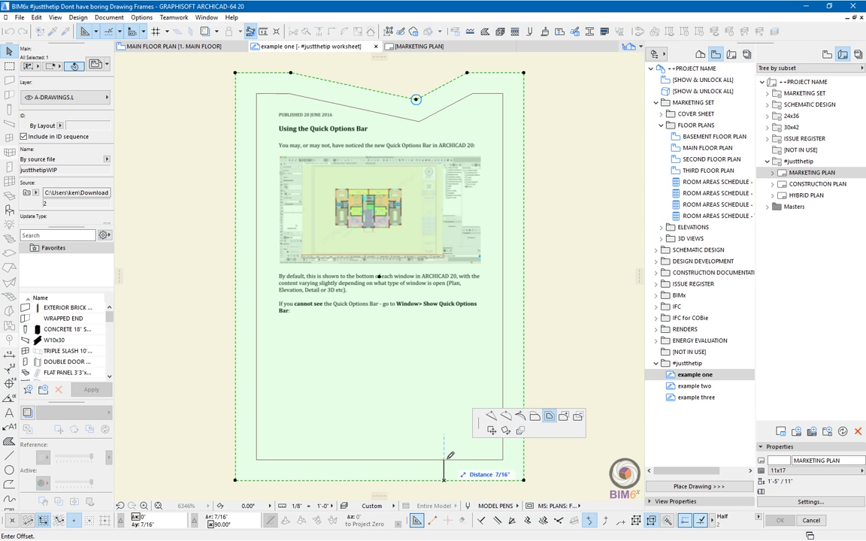
left_click(456, 447)
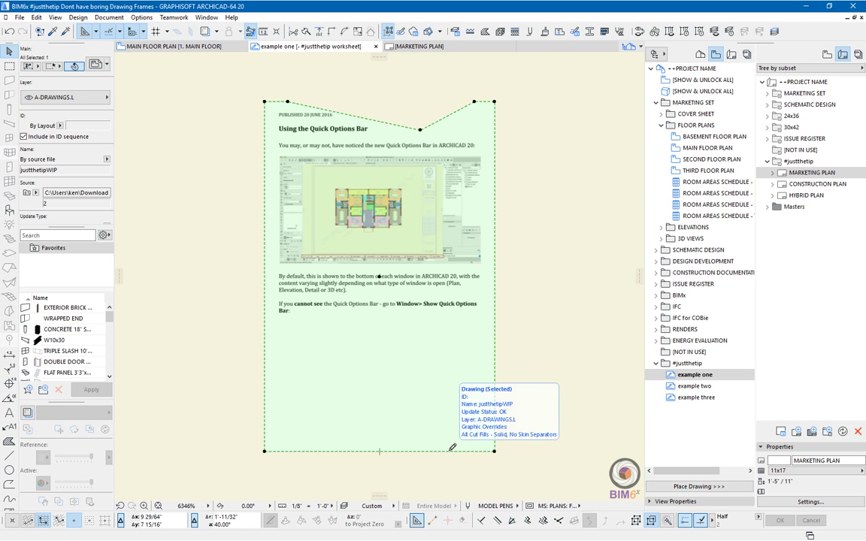
left_click(408, 451)
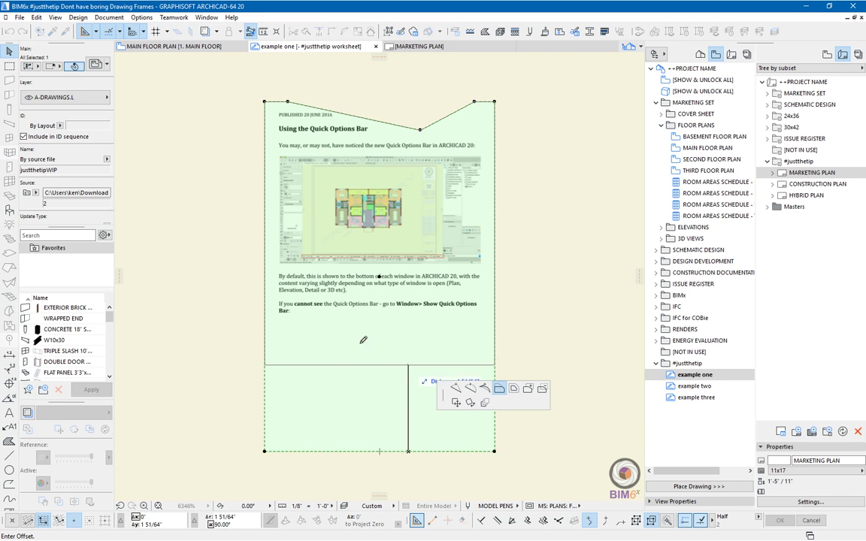
left_click(324, 316)
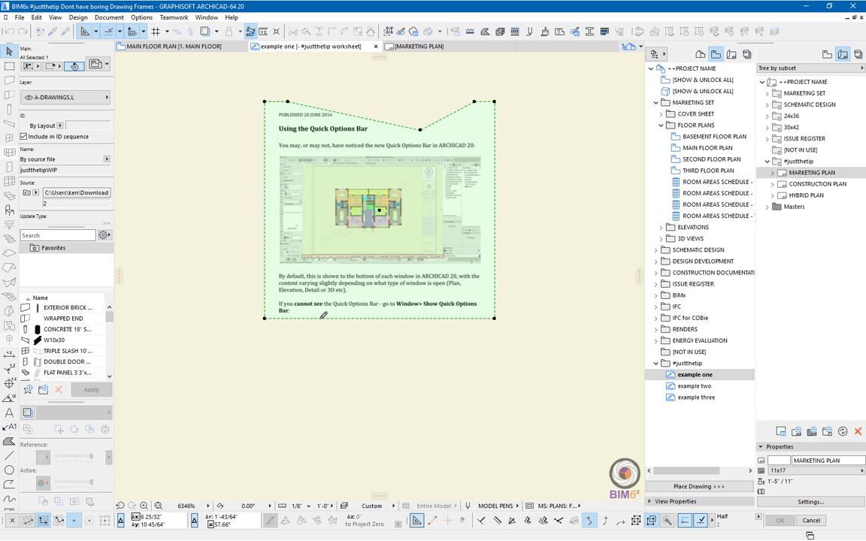
Subtract a rectangle around the 'PUBLISHED 20 JUNE 2016' line from the drawing frame
left_click(345, 113)
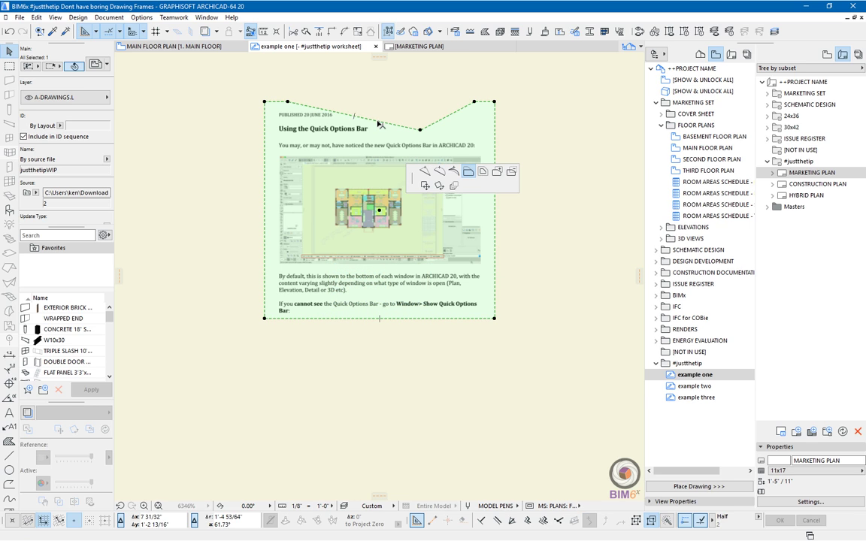
left_click(512, 174)
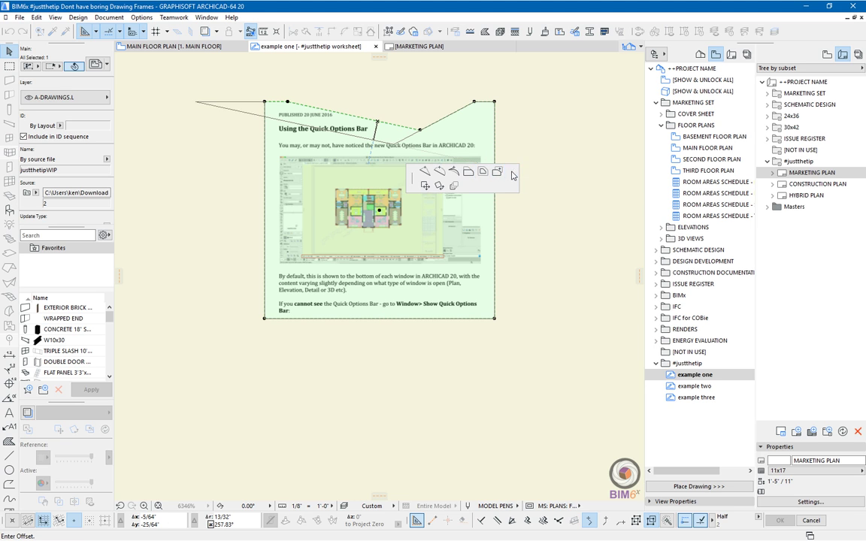
scroll(342, 116, "up", 2)
scroll(342, 116, "up", 2)
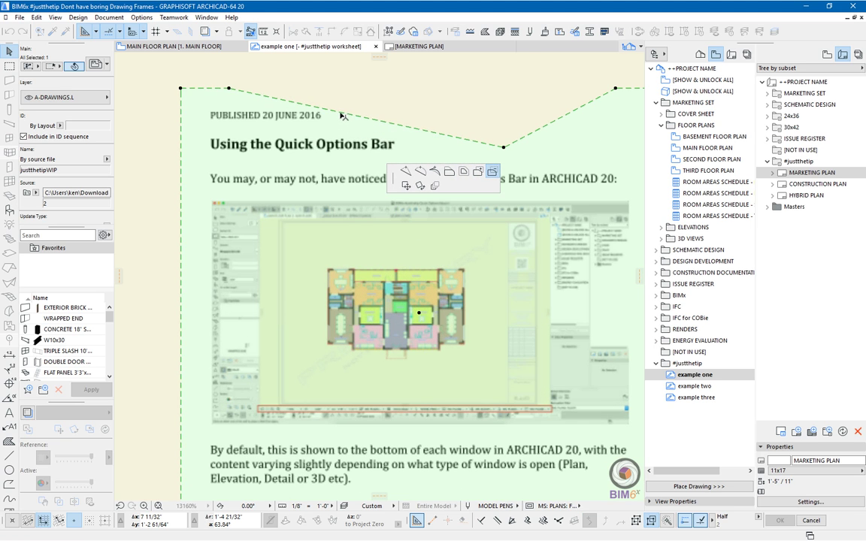
left_click(332, 100)
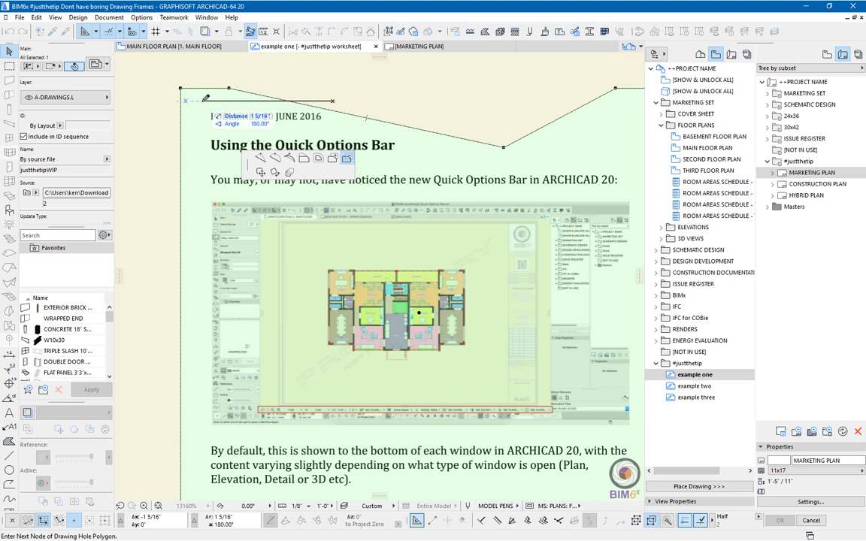
left_click(199, 101)
left_click(201, 129)
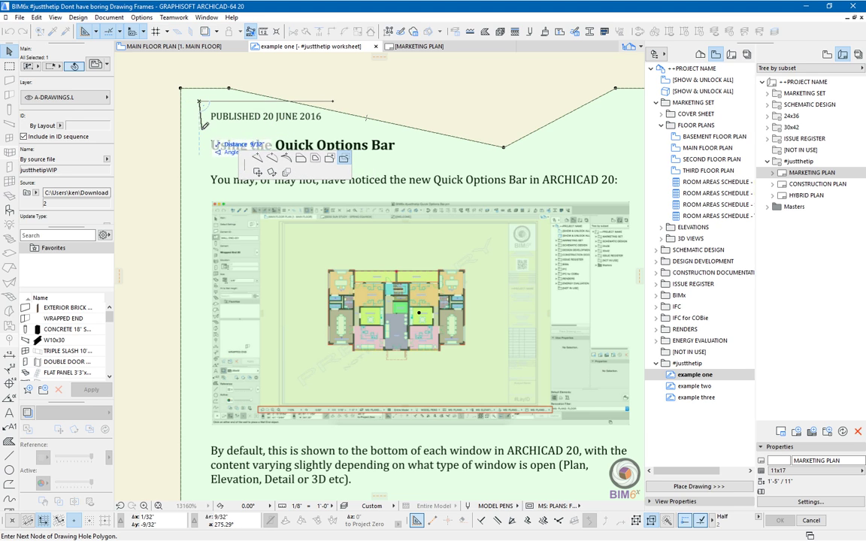
left_click(332, 129)
left_click(333, 100)
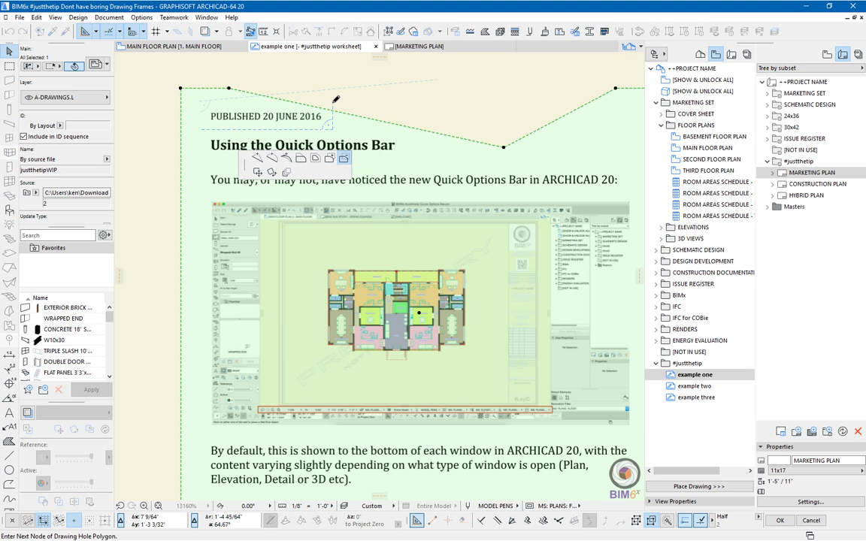
left_click(390, 103)
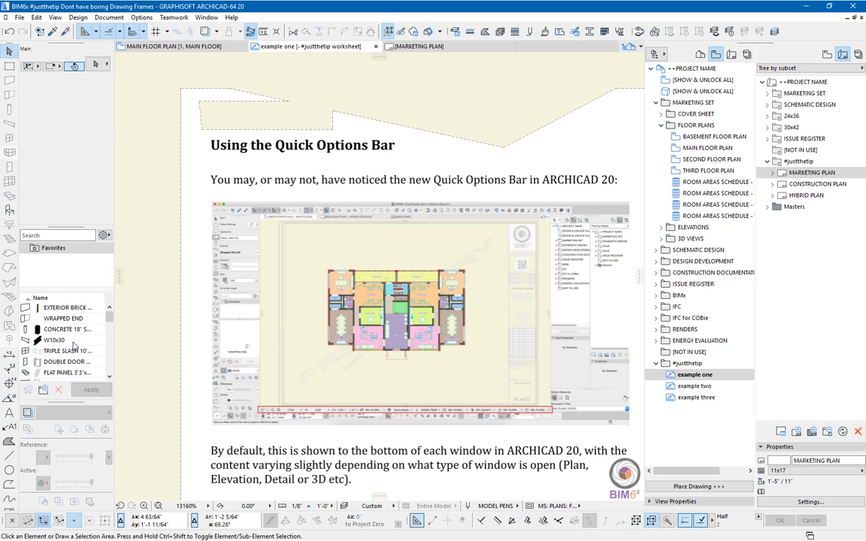
Draw two overlapping circles over the floor plan image with the Arc tool
left_click(9, 469)
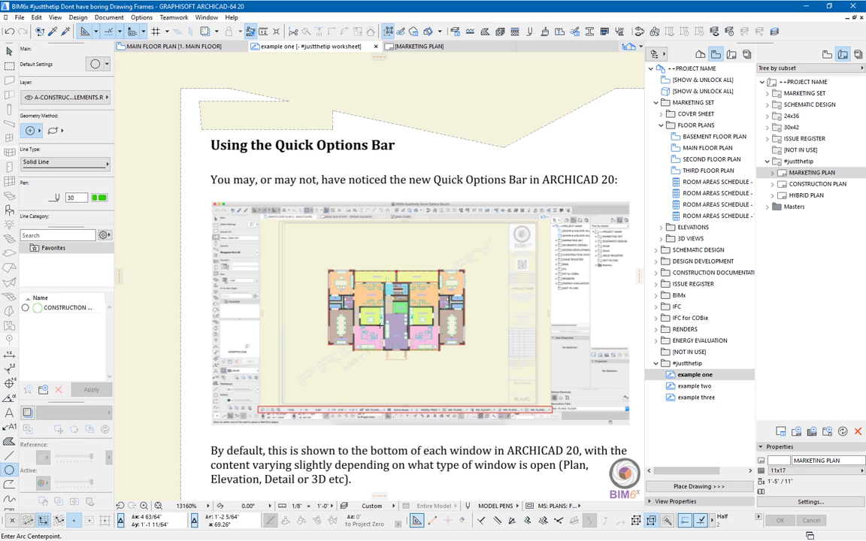
left_click(350, 339)
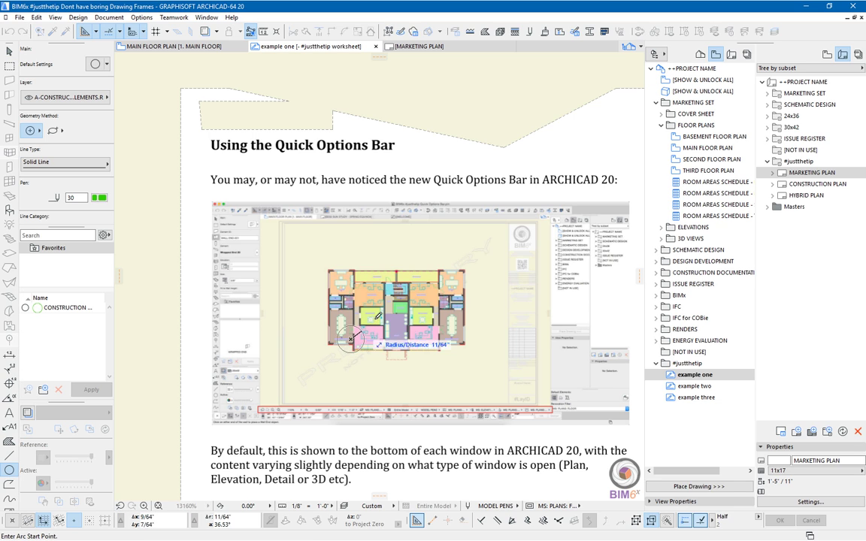
left_click(394, 308)
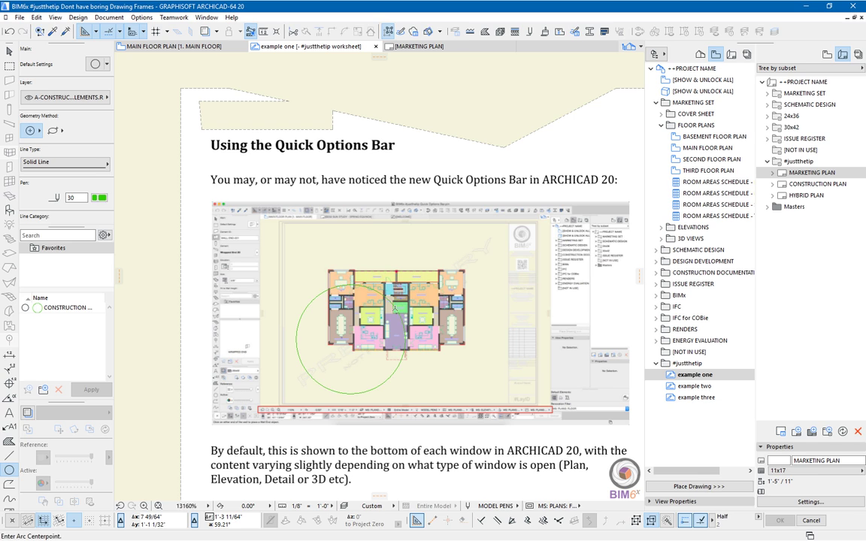
left_click(394, 308)
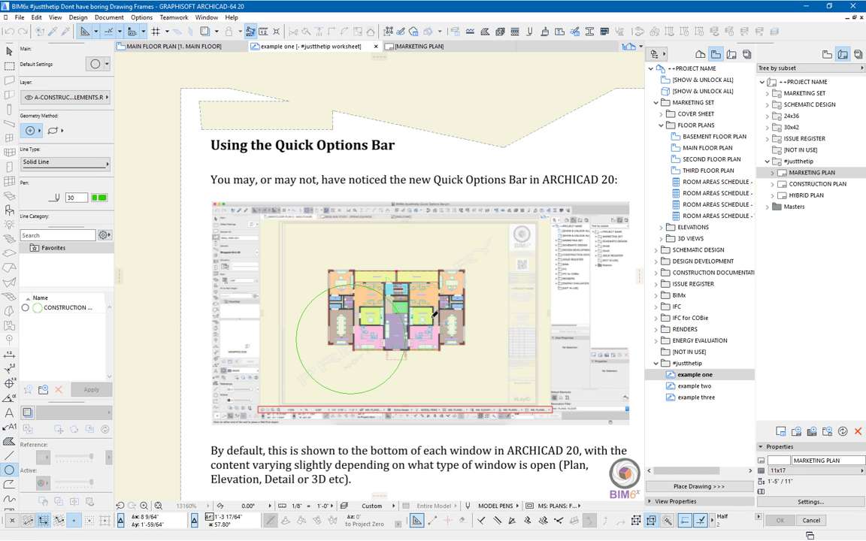
left_click(428, 293)
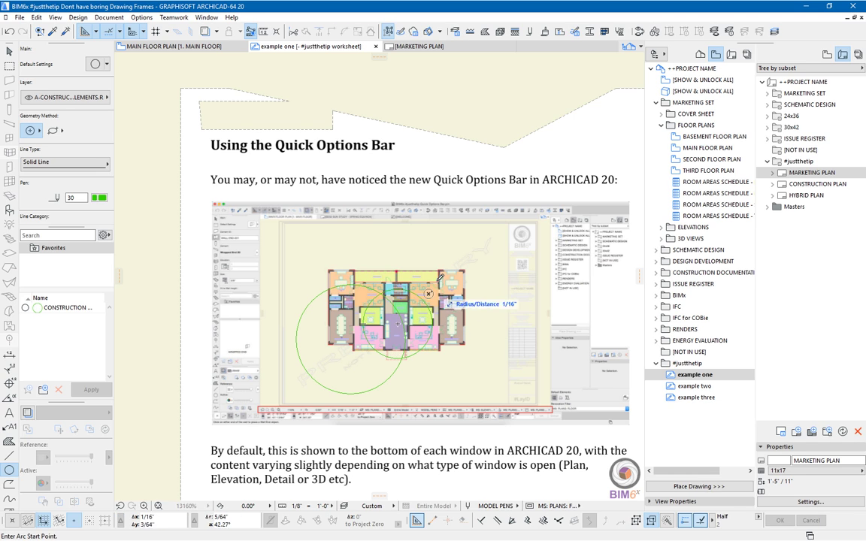
left_click(445, 257)
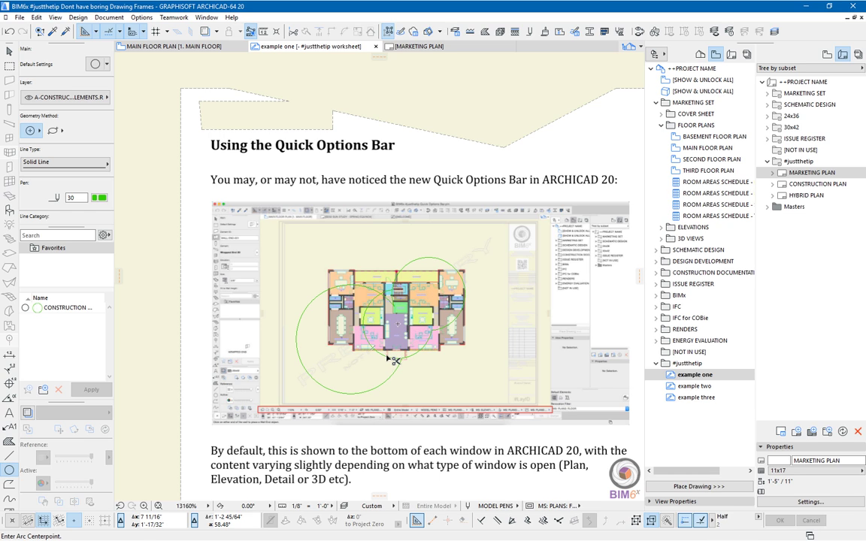
Change all the circles and arcs from pen 30 to black pen 39, then deselect
key("ctrl+a")
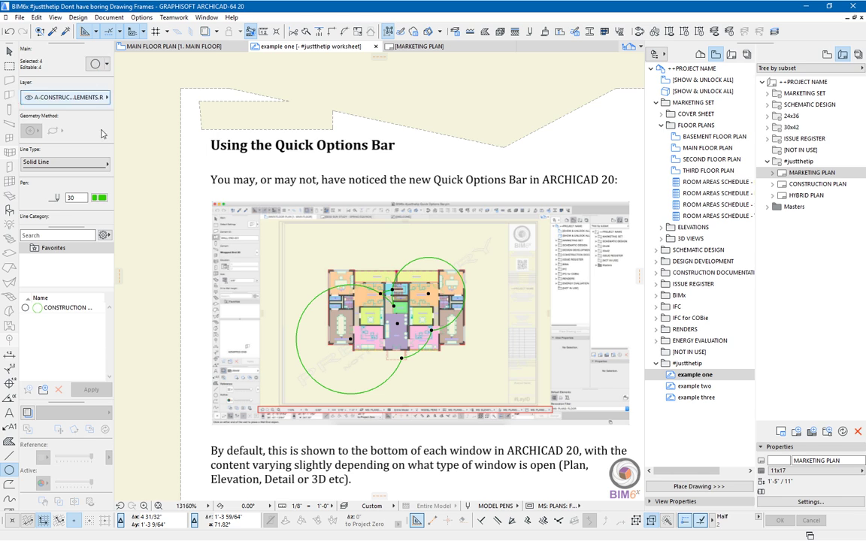
left_click(98, 197)
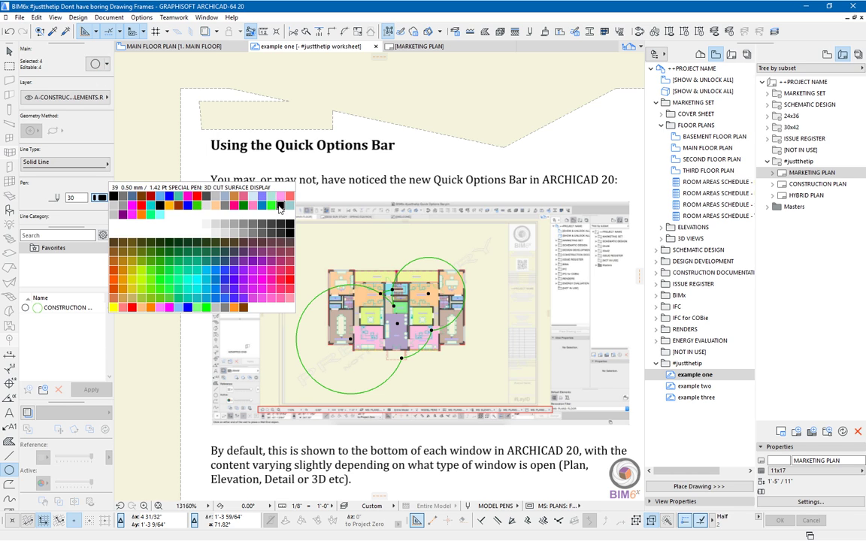
left_click(280, 206)
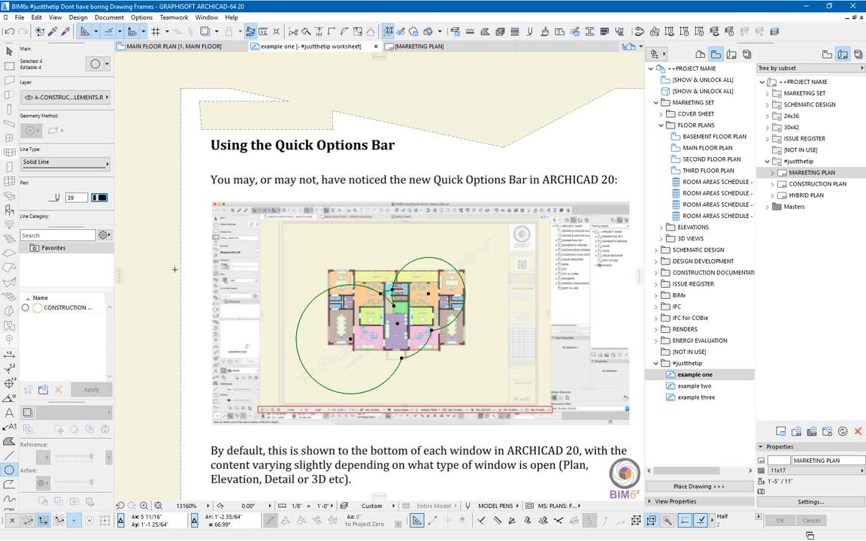
key("Escape")
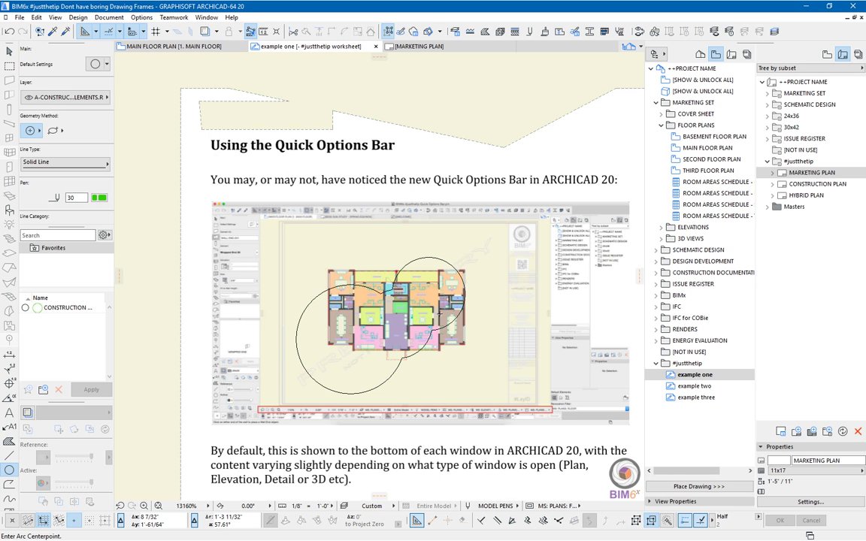
Subtract the two circles' combined area from the PDF drawing's frame
left_click(346, 242, "shift")
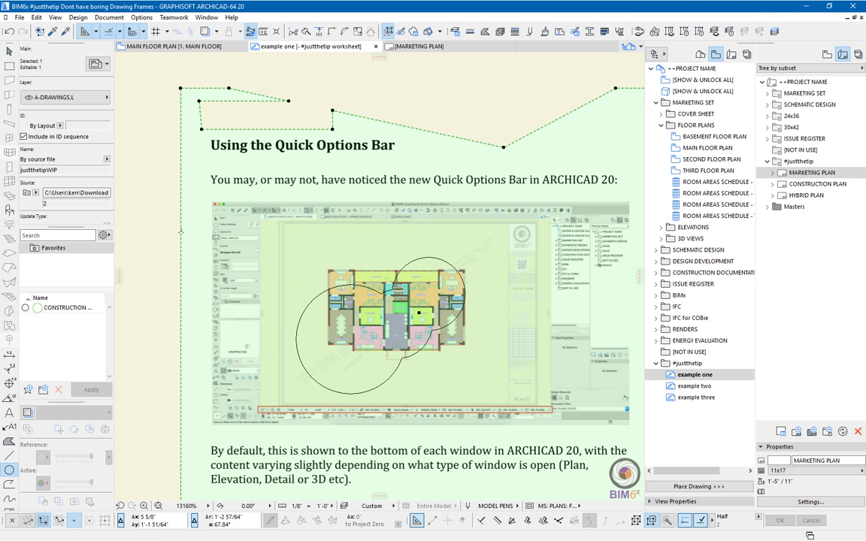
left_click(180, 287)
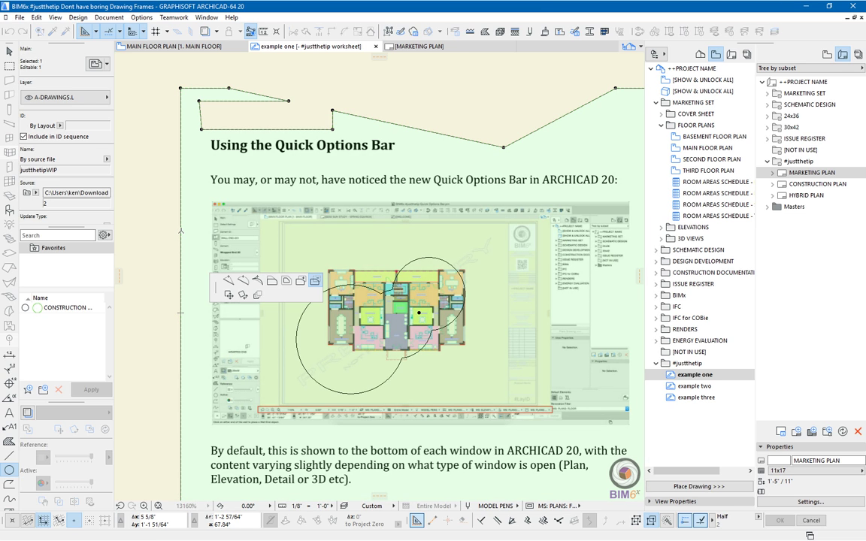
left_click(316, 282)
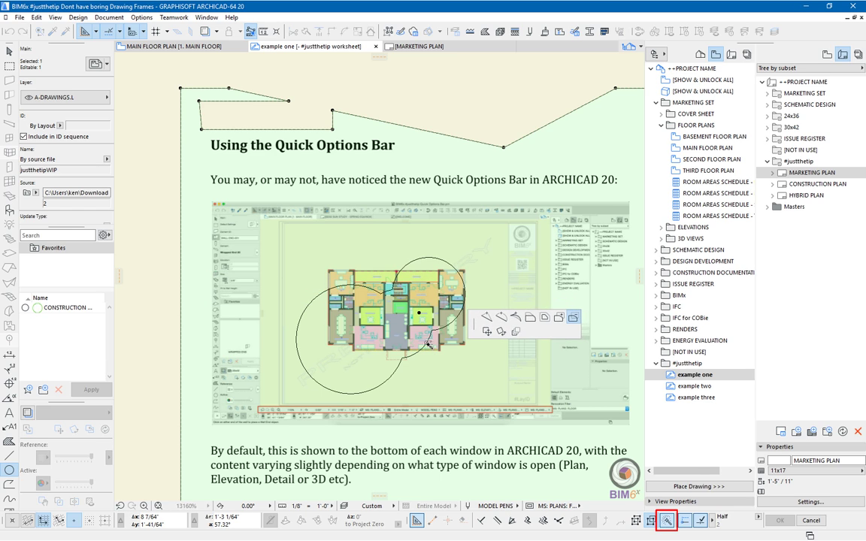
left_click(399, 331)
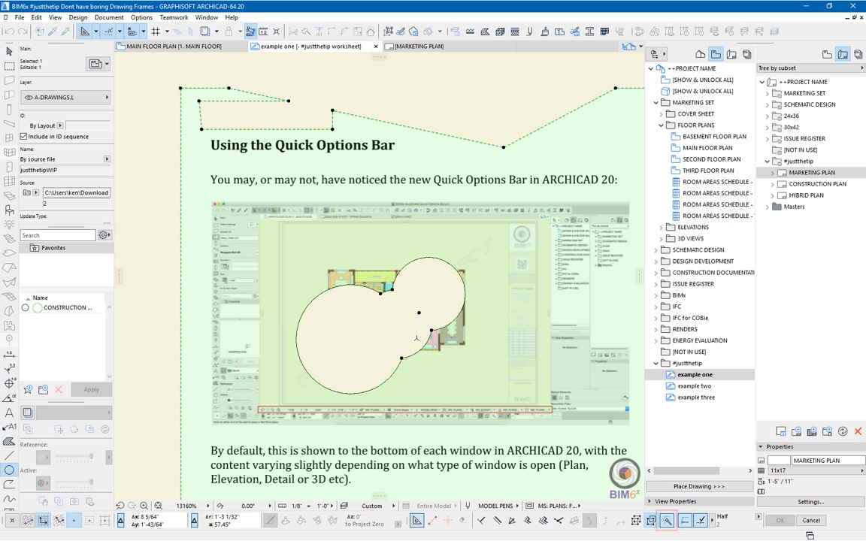
Zoom to the selected drawing, deselect it, and select all the helper circles
right_click(165, 301)
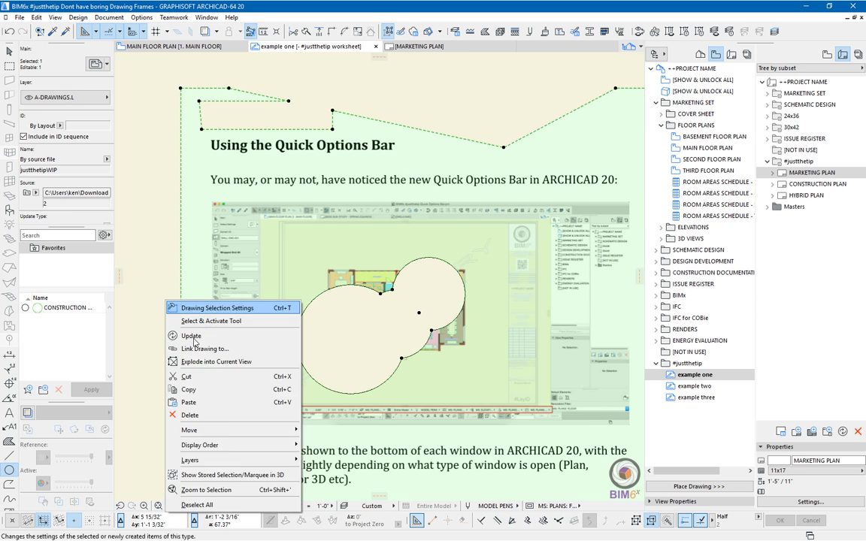
left_click(229, 491)
key("Escape")
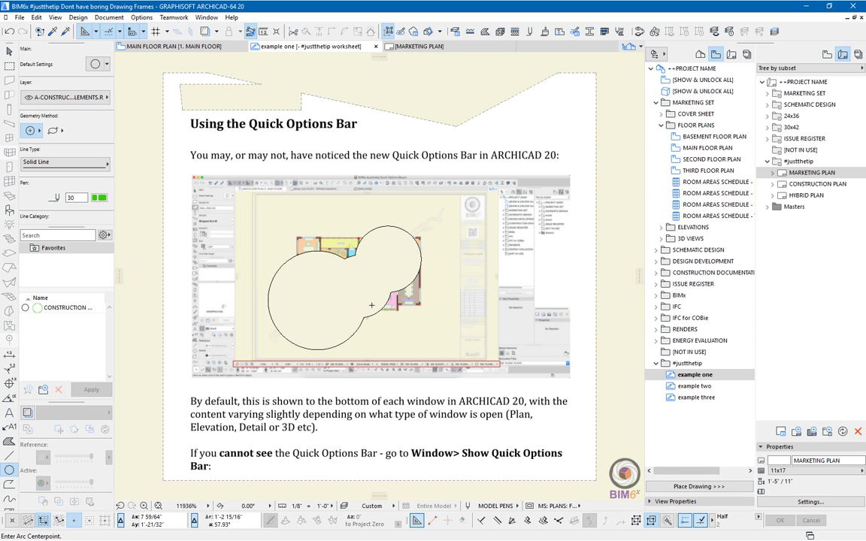
key("ctrl+a")
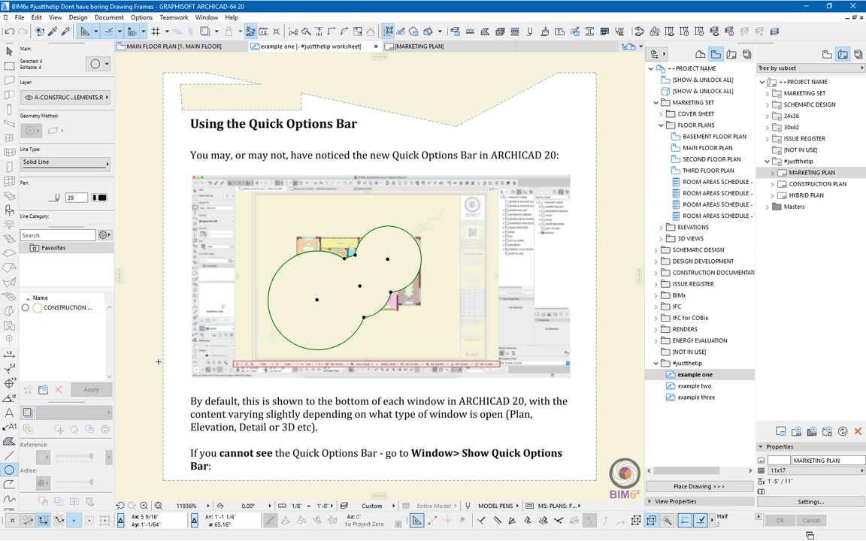
Delete the helper circles and set the drawing's frame to Fit Frame to drawing
key("Delete")
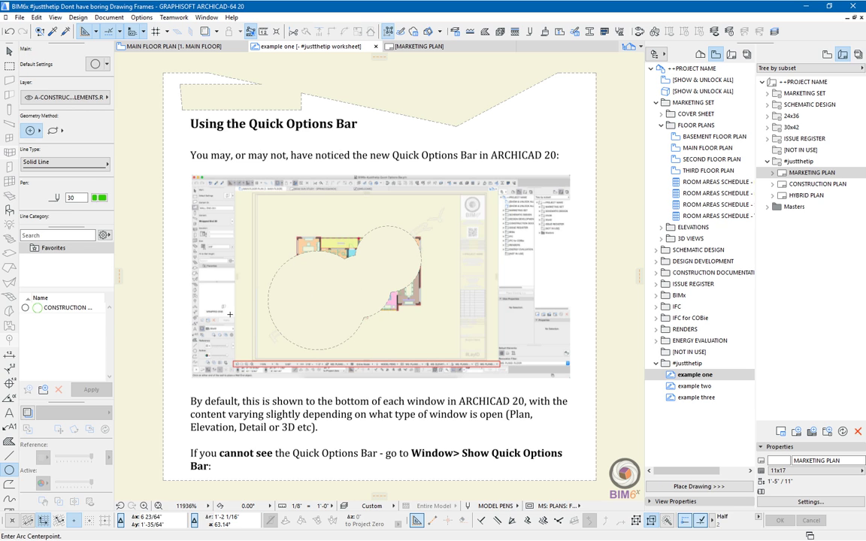
key("Escape")
left_click(245, 314)
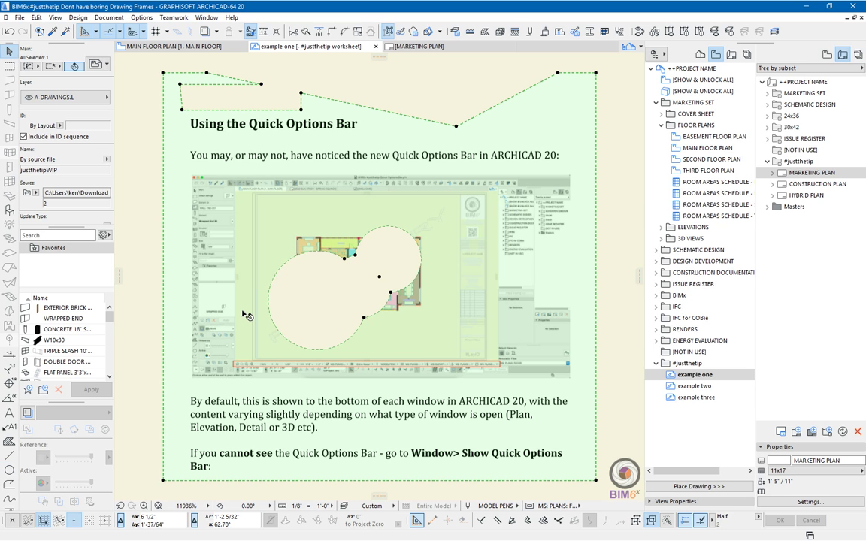
right_click(246, 315)
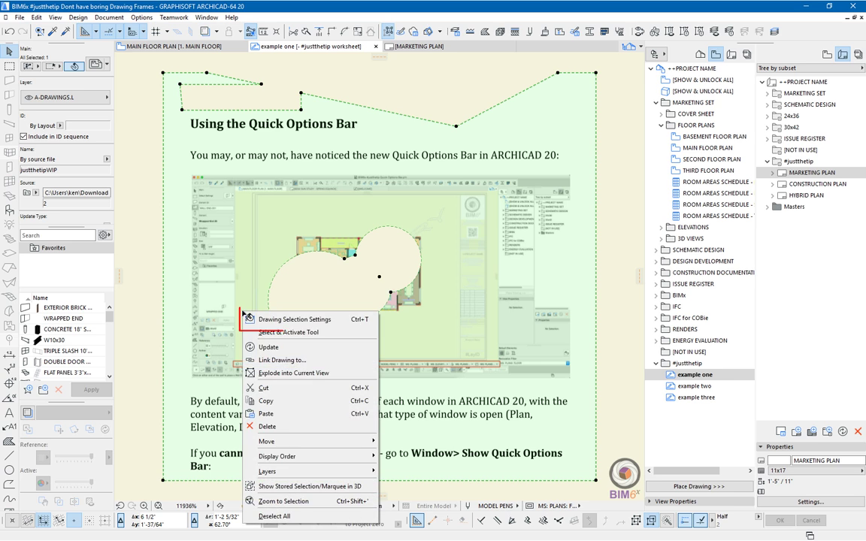
left_click(286, 320)
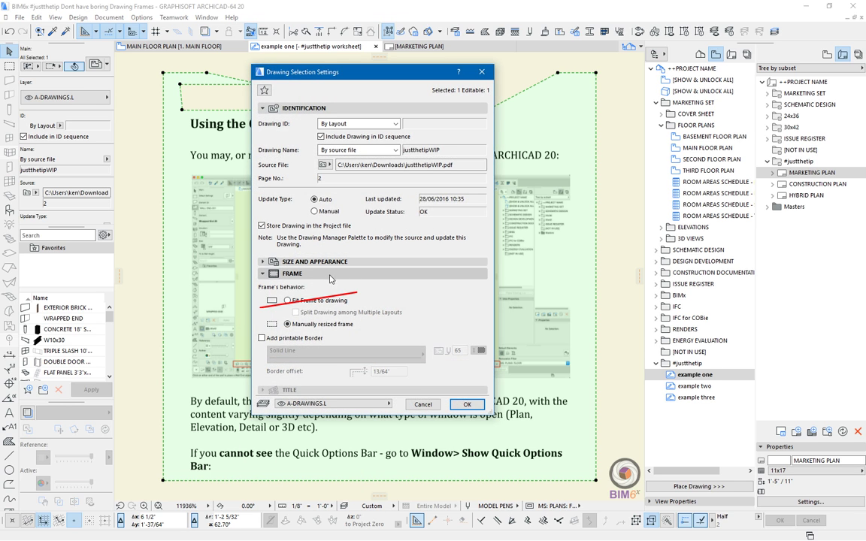
left_click(320, 301)
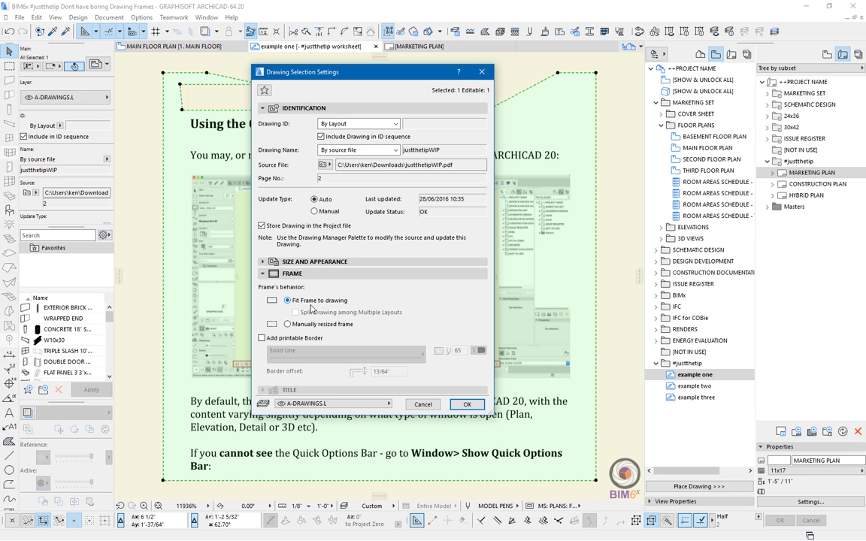
left_click(467, 404)
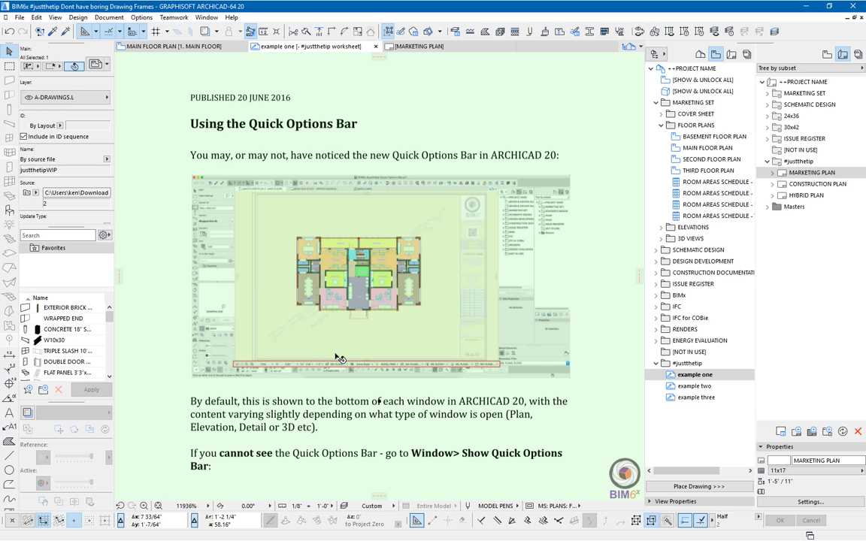
Zoom to the selected drawing, then clear the selection
right_click(301, 321)
left_click(368, 332)
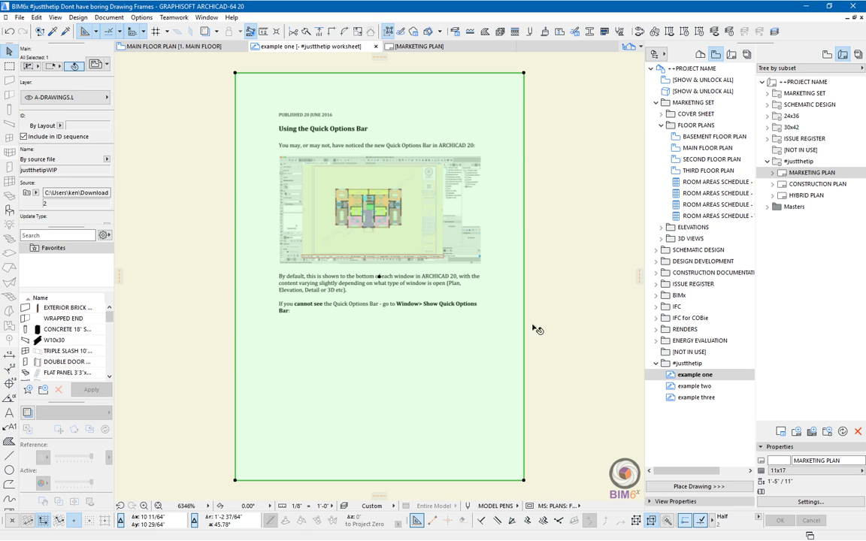
left_click(559, 321)
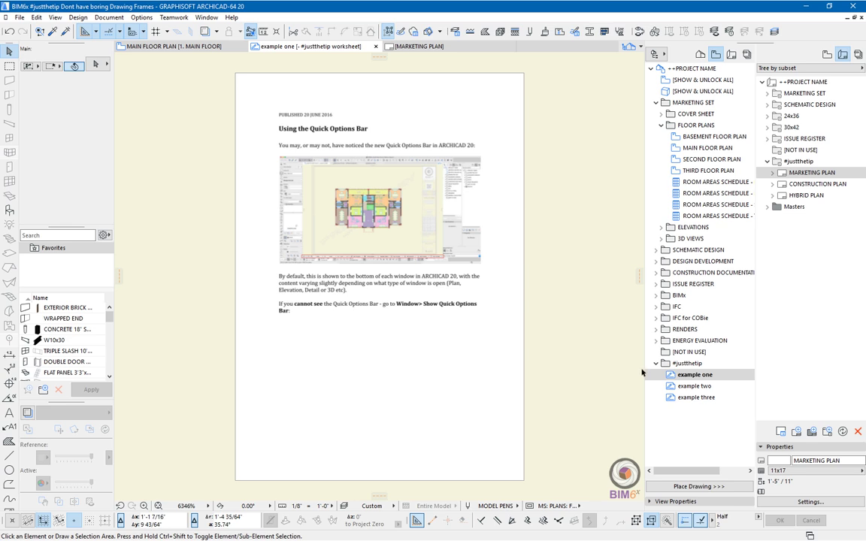
Open the example two worksheet and add a node pulling the photo frame's top edge to the cliff top
double_click(686, 386)
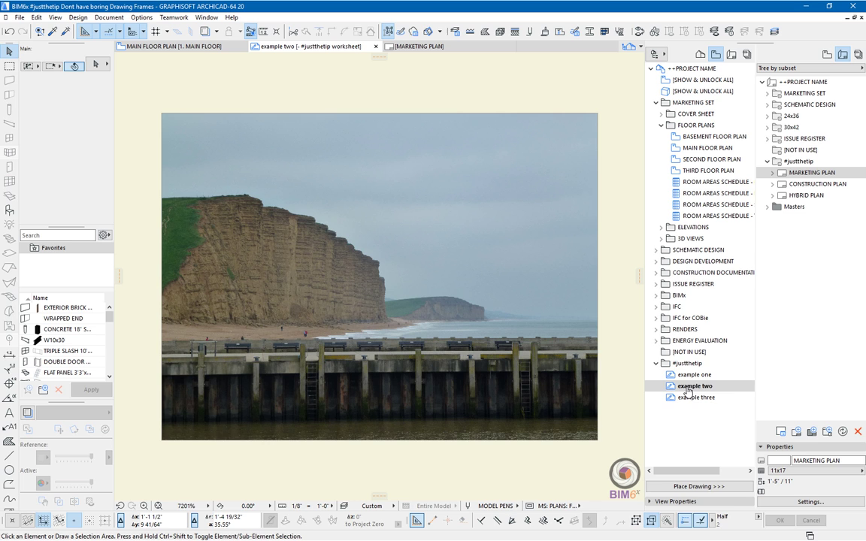
left_click(386, 117)
left_click(386, 116)
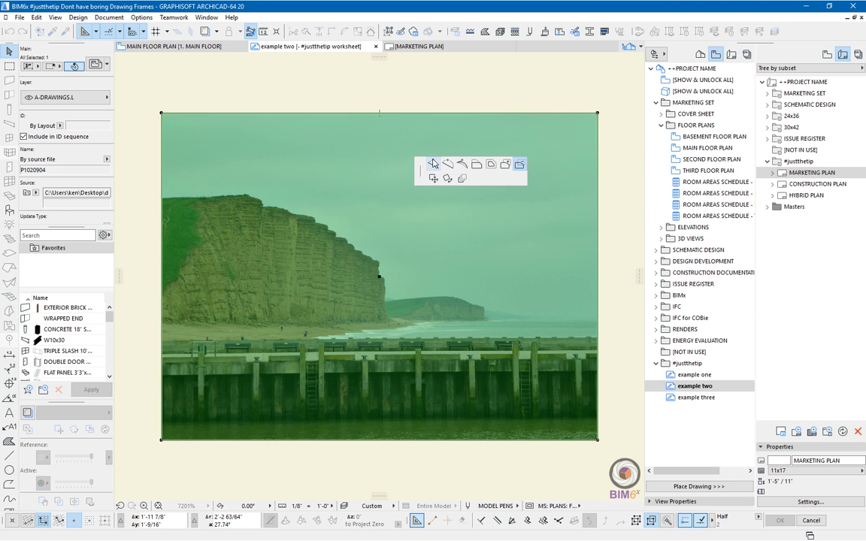
left_click(432, 164)
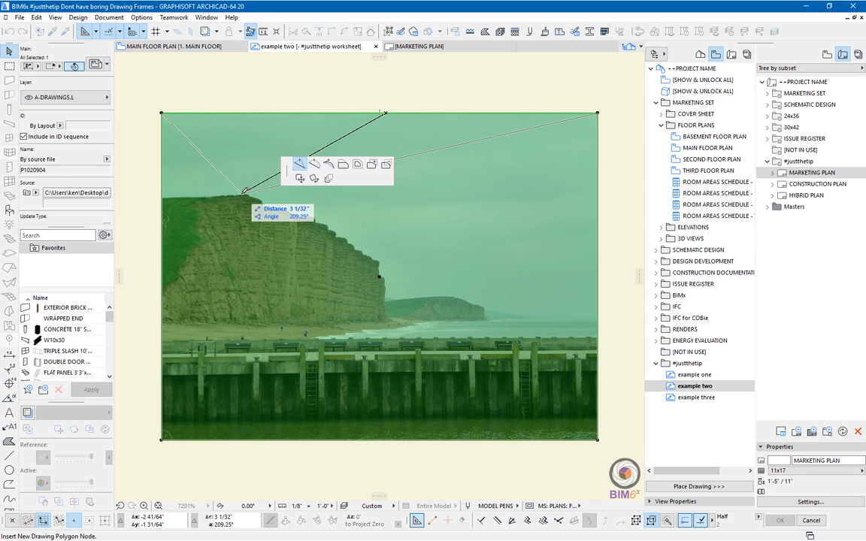
left_click(243, 193)
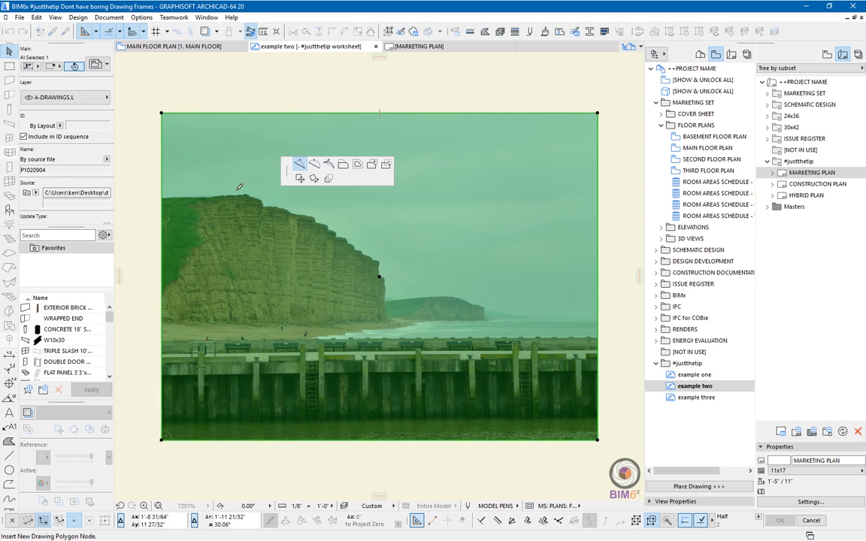
Drop the frame's top-left corner to the cliff top and add a node finishing the sloped crop
left_click(162, 115)
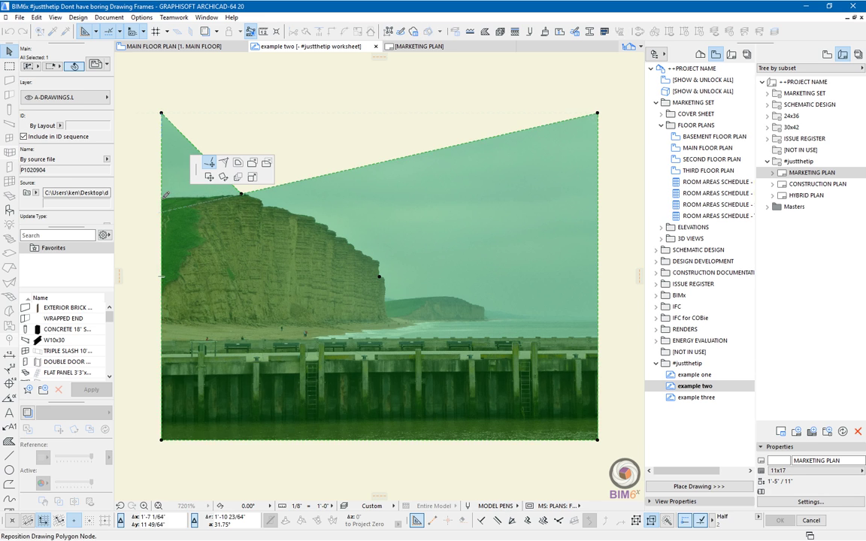
left_click(163, 198)
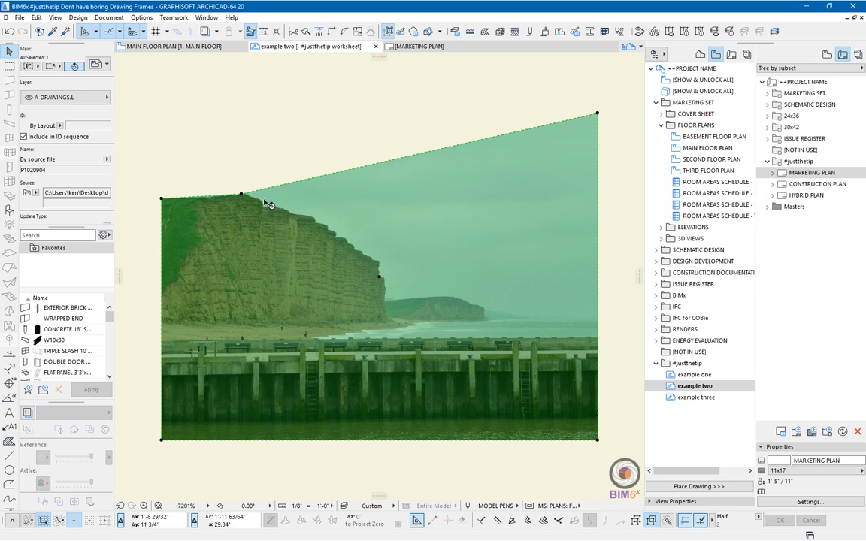
left_click(268, 192)
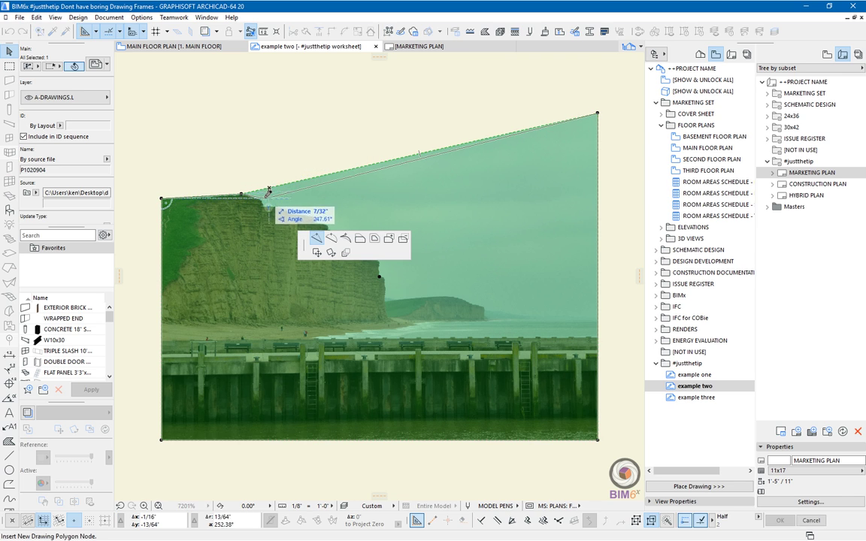
left_click(273, 200)
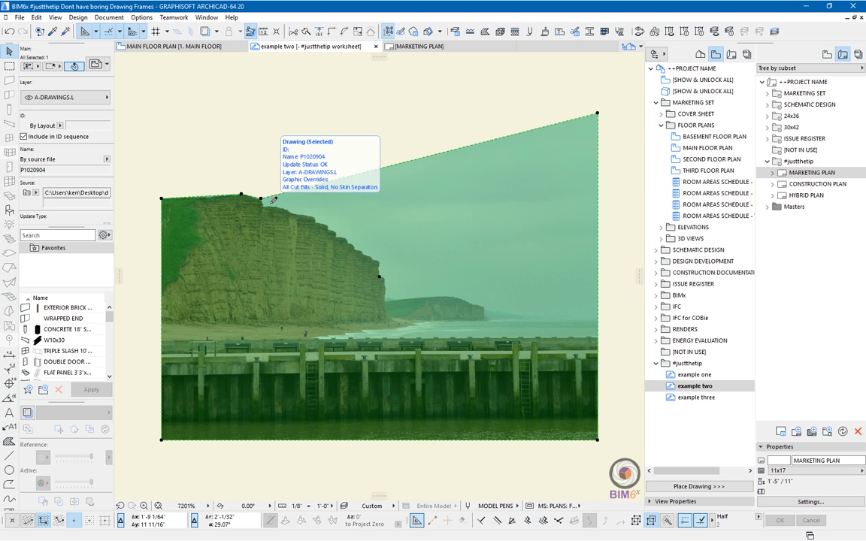
left_click(263, 163)
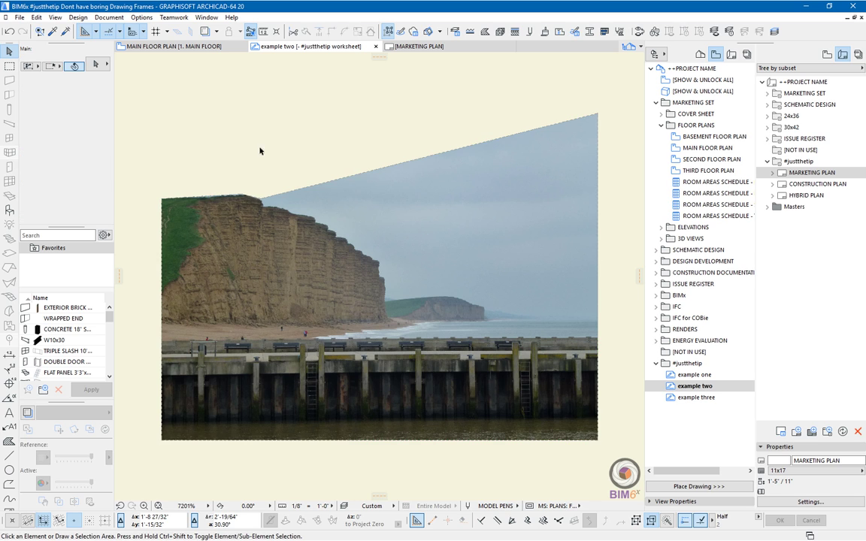
Open example three, preview the full photo with Fit Frame to drawing, then undo it
double_click(697, 397)
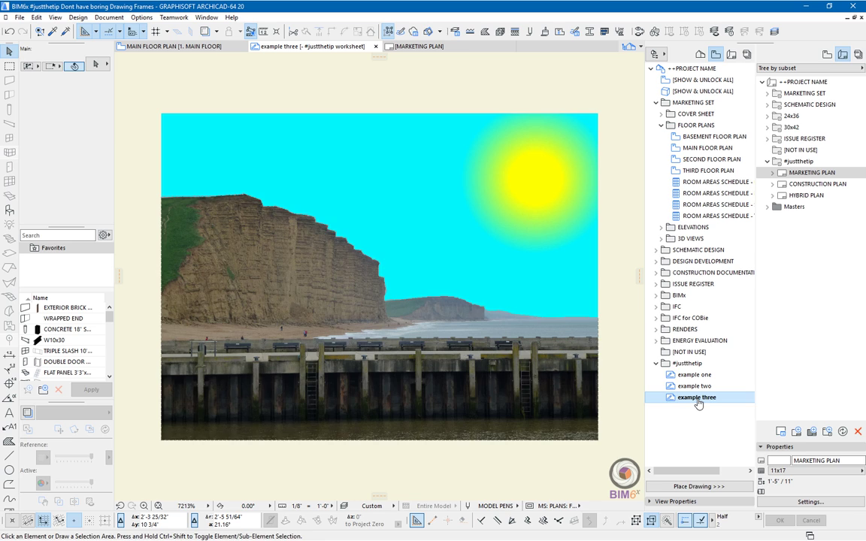
left_click(577, 401)
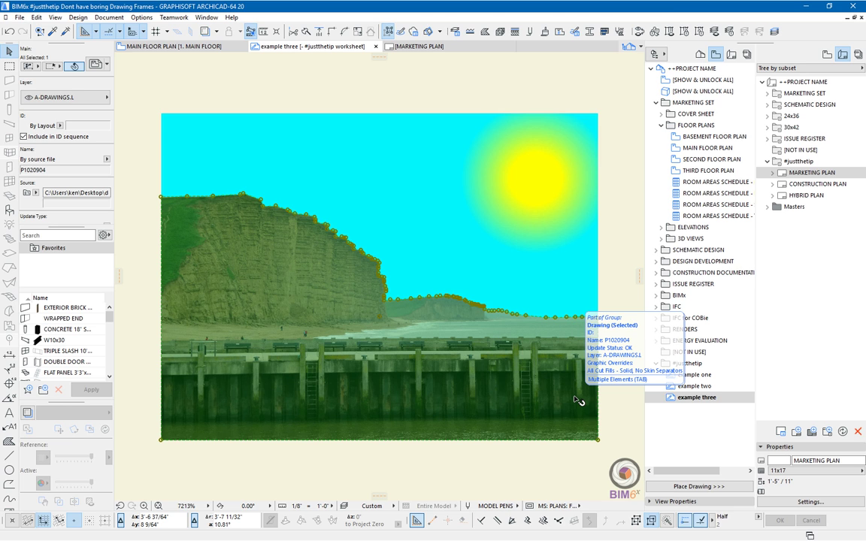
right_click(578, 400)
left_click(587, 194)
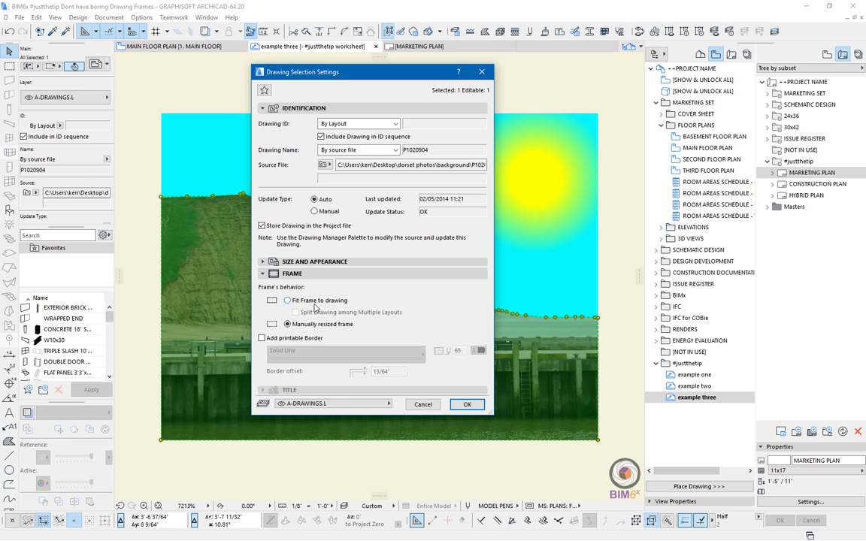
left_click(287, 300)
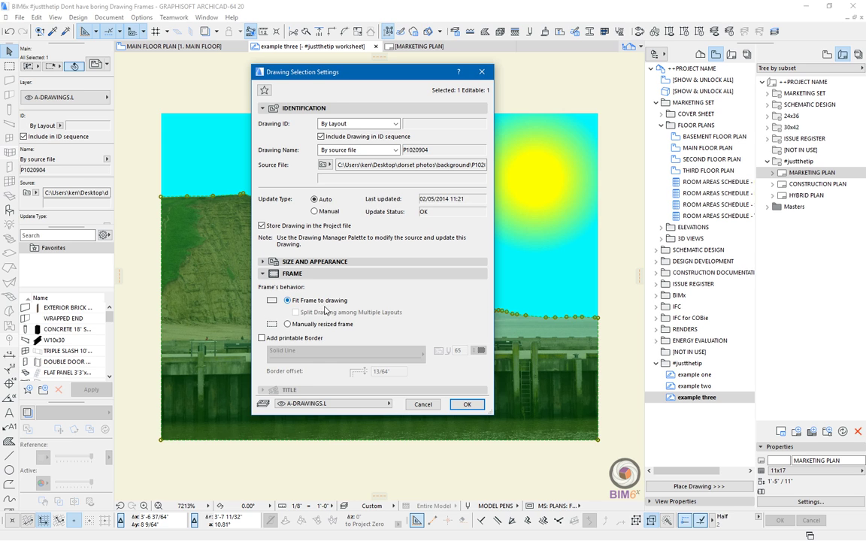
left_click(467, 405)
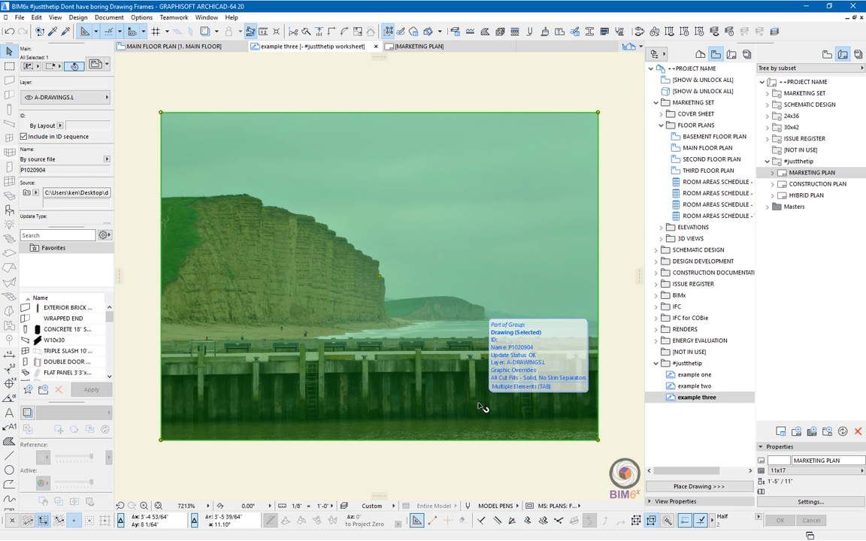
key("ctrl+z")
left_click(608, 368)
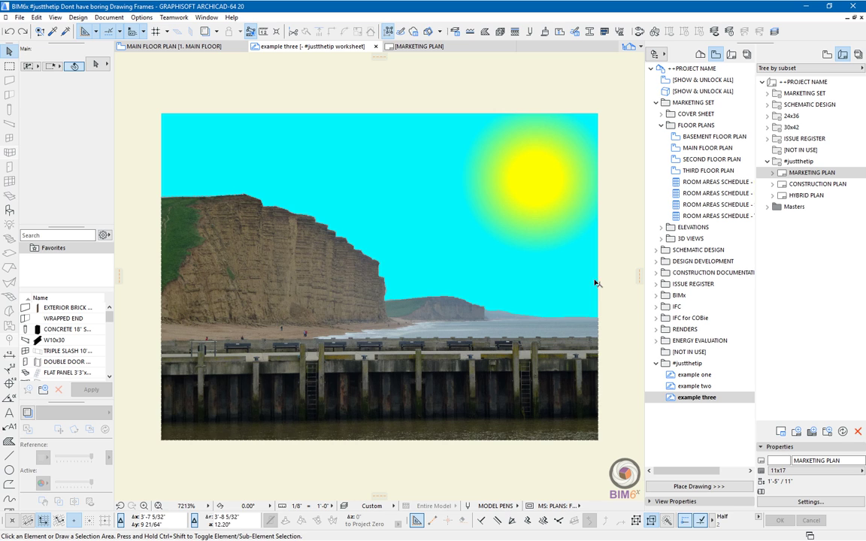
Go through the MARKETING PLAN and CONSTRUCTION PLAN layouts, then open the HYBRID PLAN layout
left_click(423, 46)
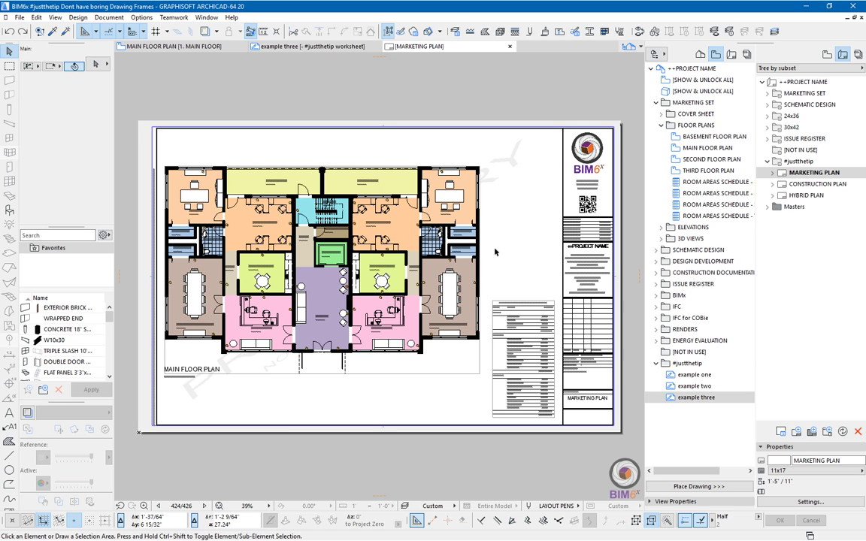
left_click(817, 185)
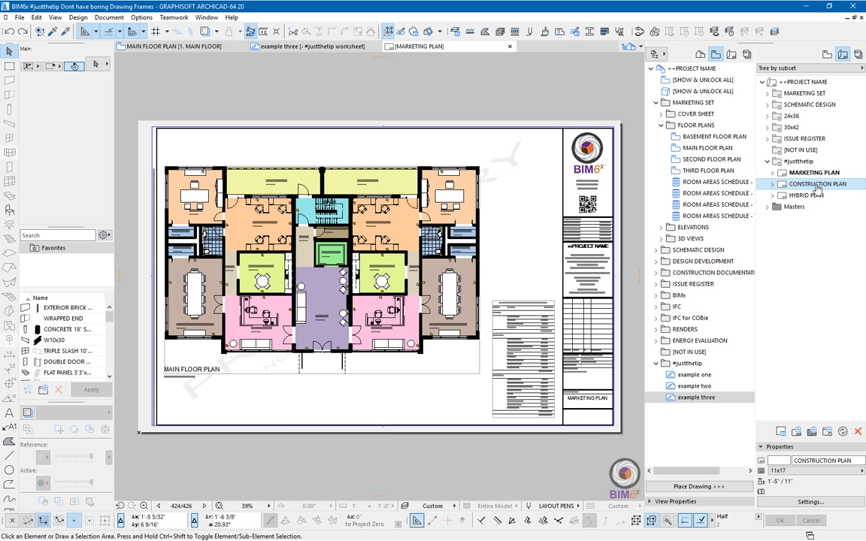
double_click(816, 185)
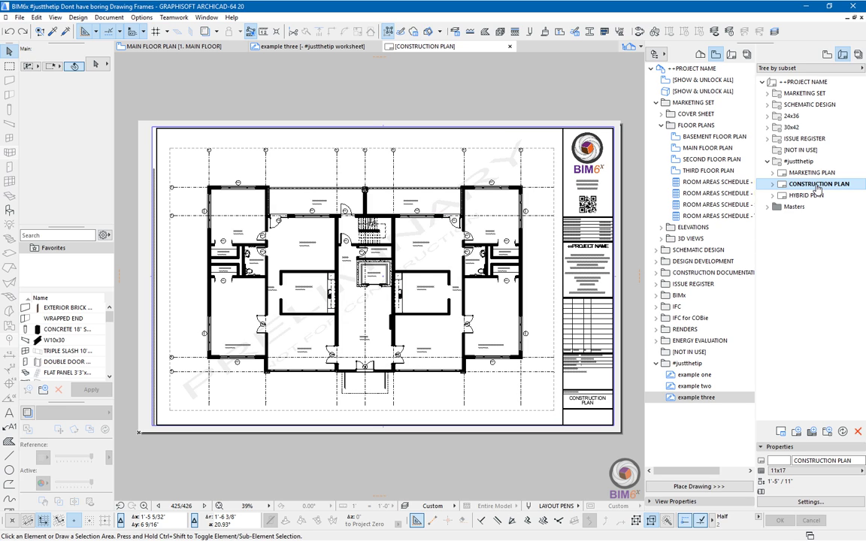
double_click(817, 195)
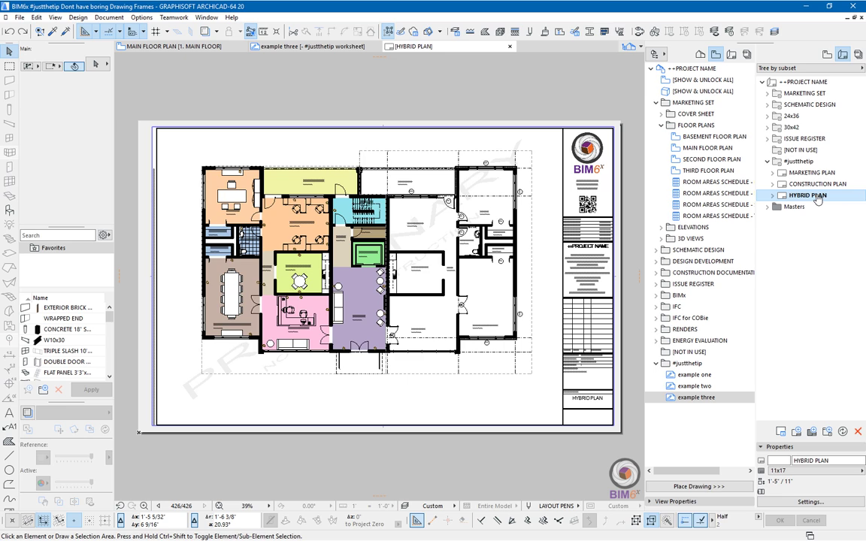
Select the coloured left MAIN FLOOR PLAN drawing on the Hybrid Plan layout, not the other floor plan
left_click(432, 160)
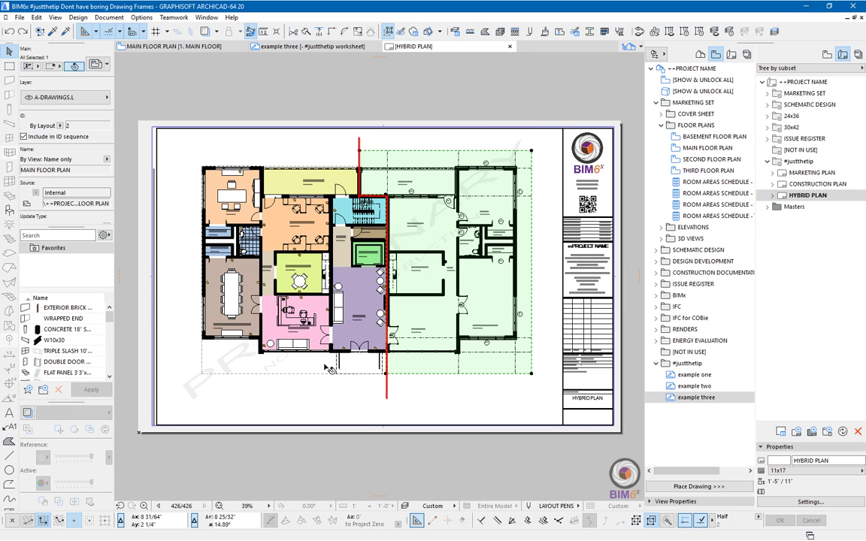
left_click(293, 171)
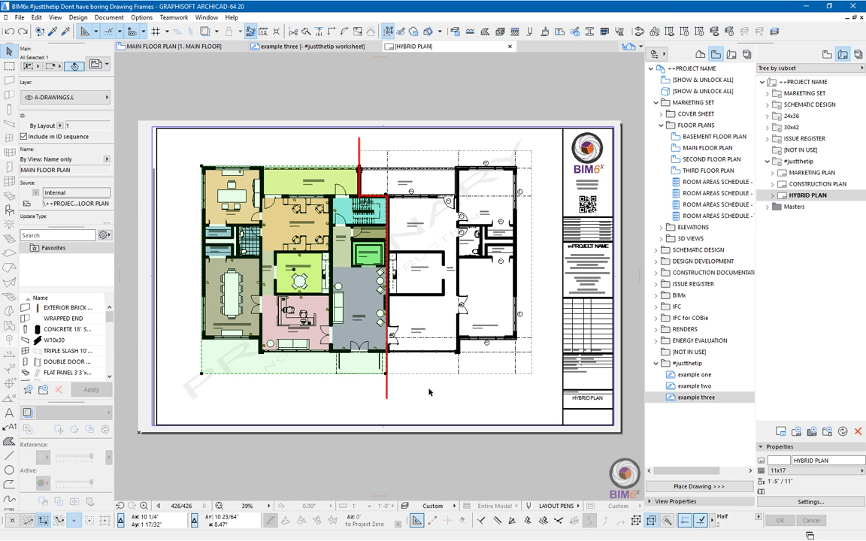
Offset the coloured drawing's top frame edge down so it stops below the deck area
scroll(334, 177, "up", 3)
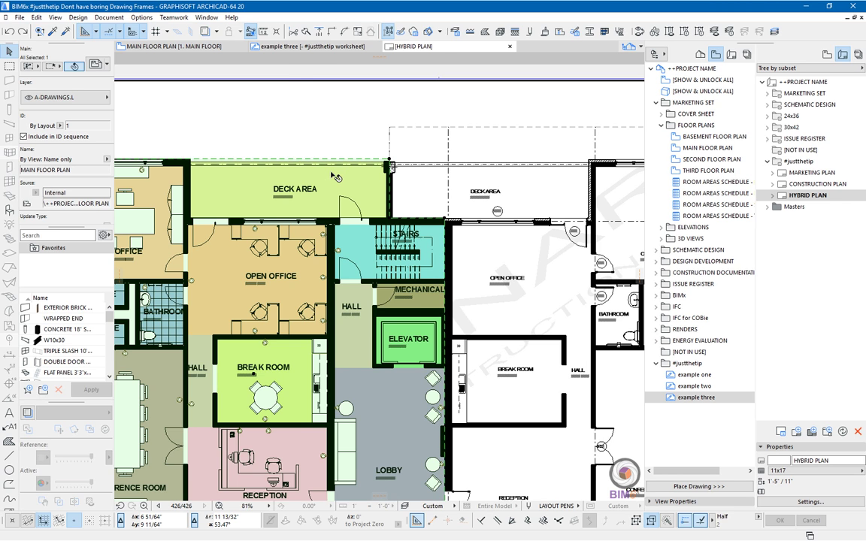
scroll(325, 171, "up", 3)
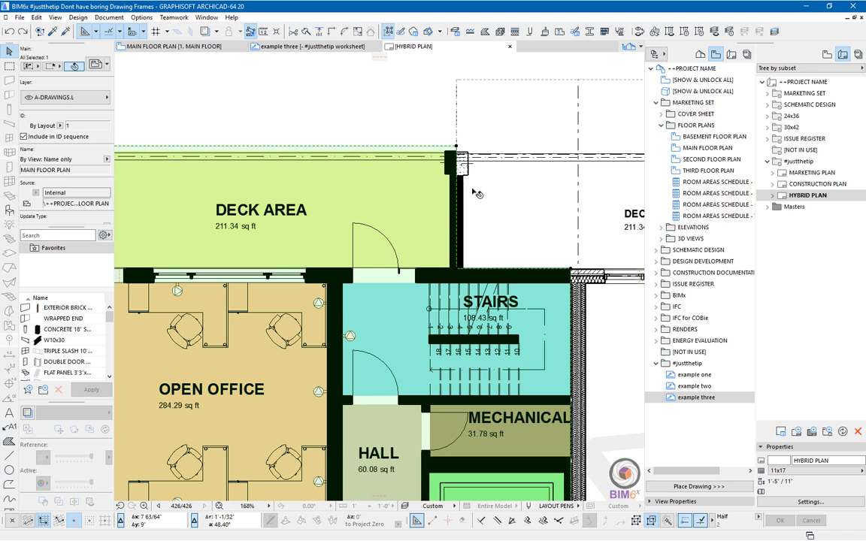
left_click(457, 249)
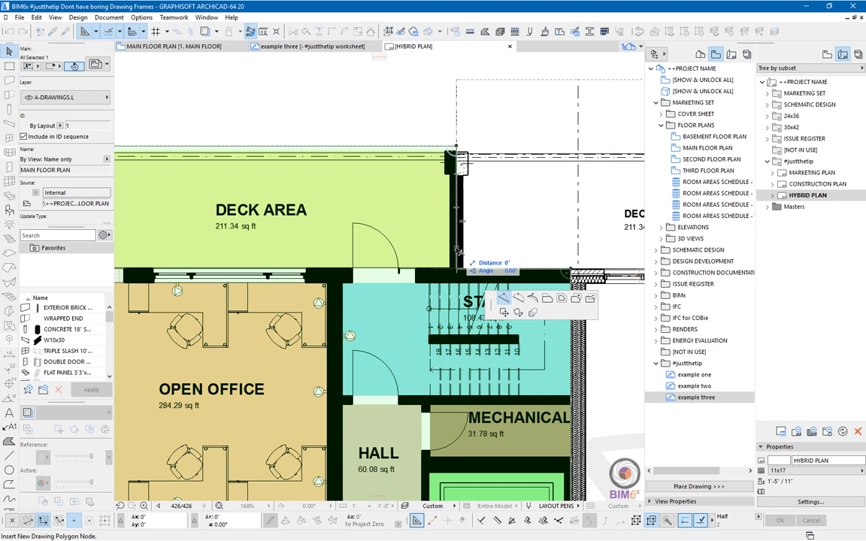
left_click(547, 298)
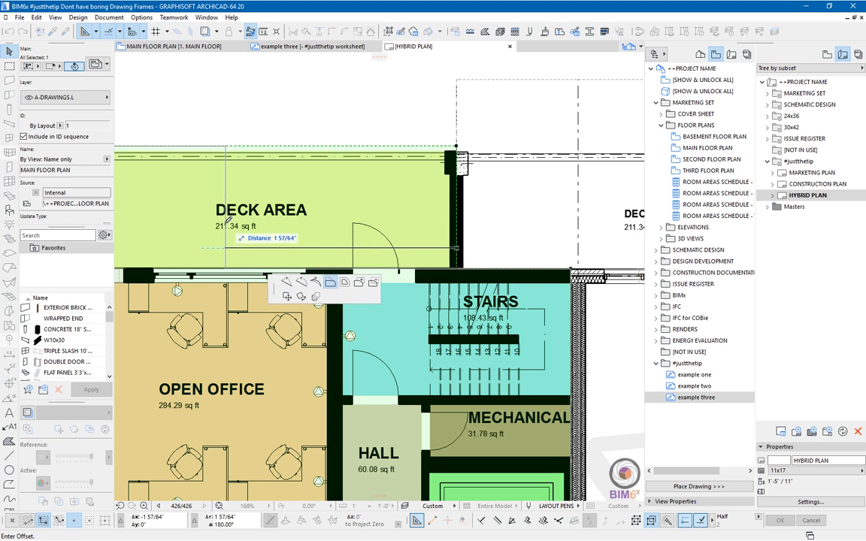
scroll(227, 220, "left", 5, "shift")
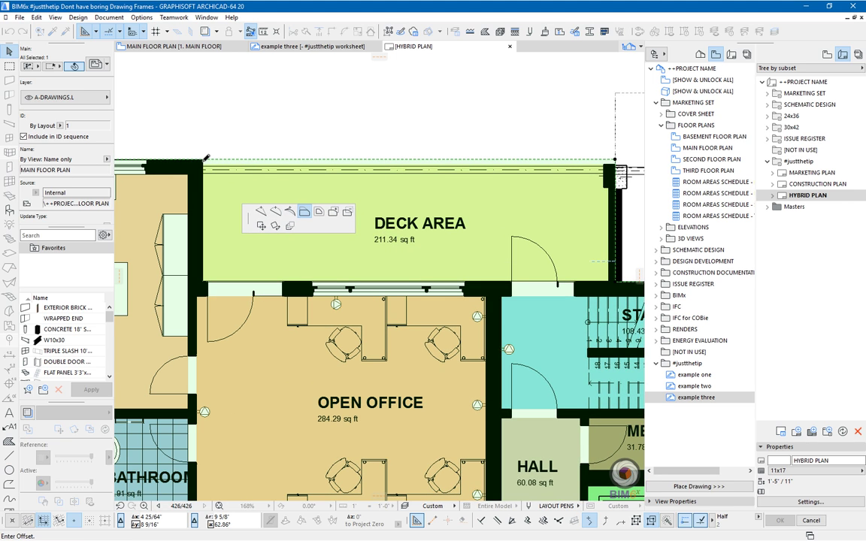
left_click(205, 158)
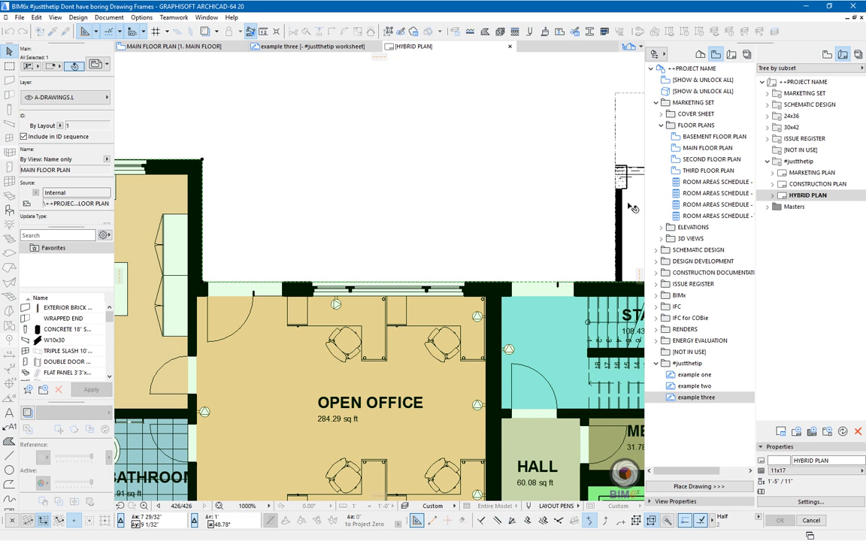
Offset the construction drawing's frame edge up over the deck, then fit the whole layout in view
left_click(616, 132)
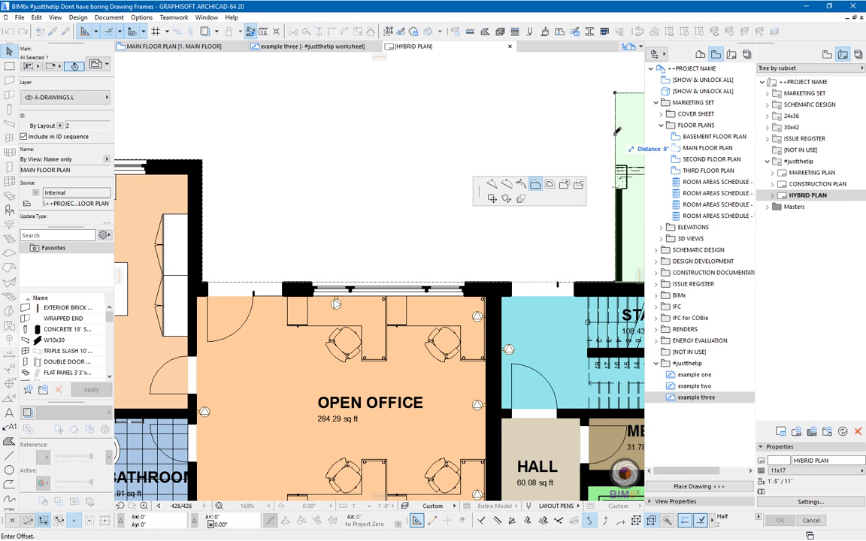
left_click(205, 157)
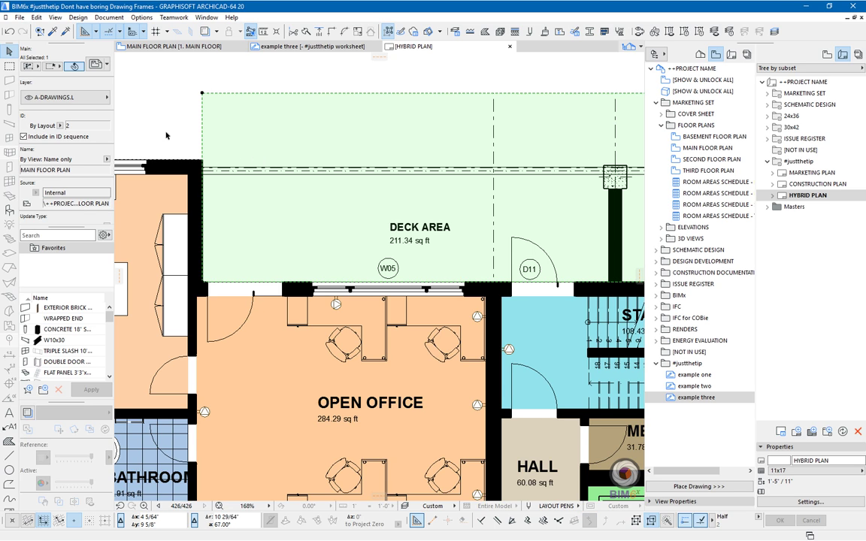
key("Escape")
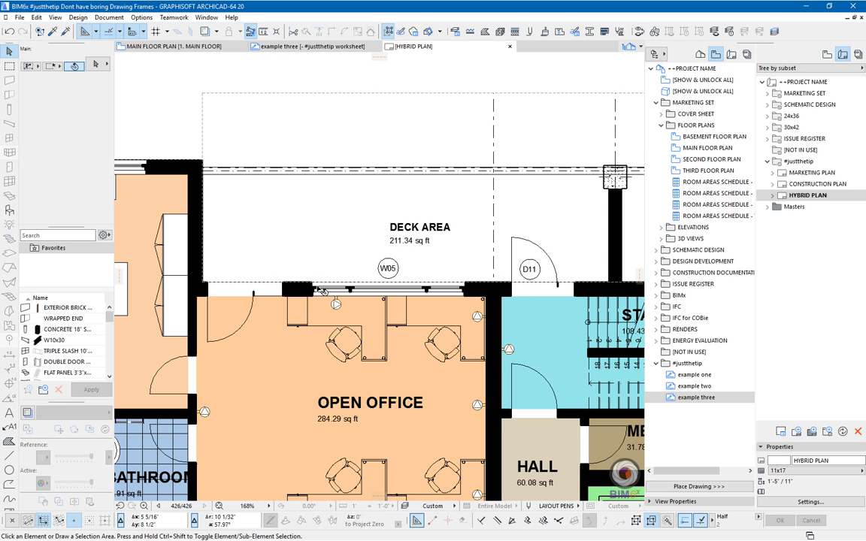
left_click(220, 506)
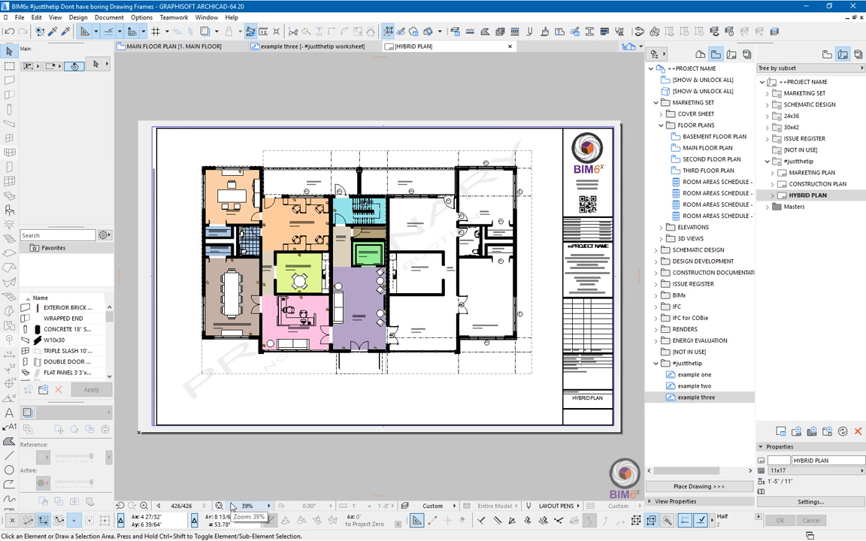